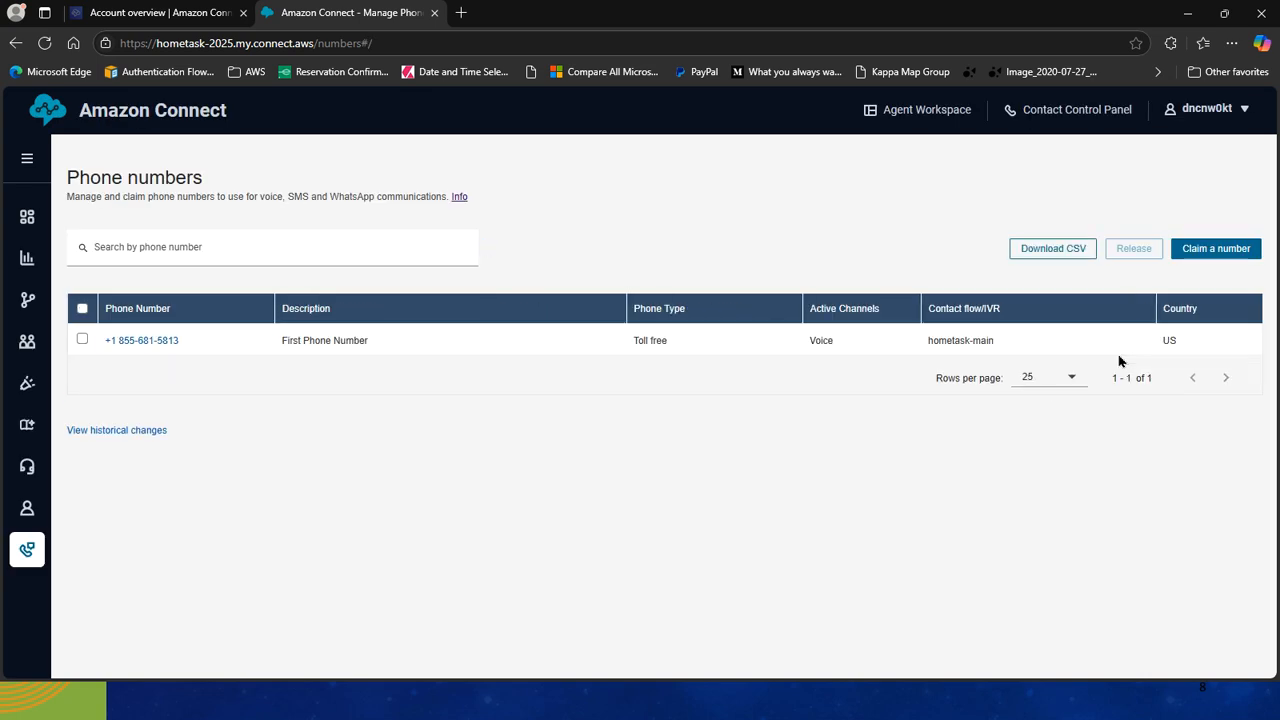
# Step: Return to the home configuration guide and open the hours of operation list
pyautogui.click(140, 112)
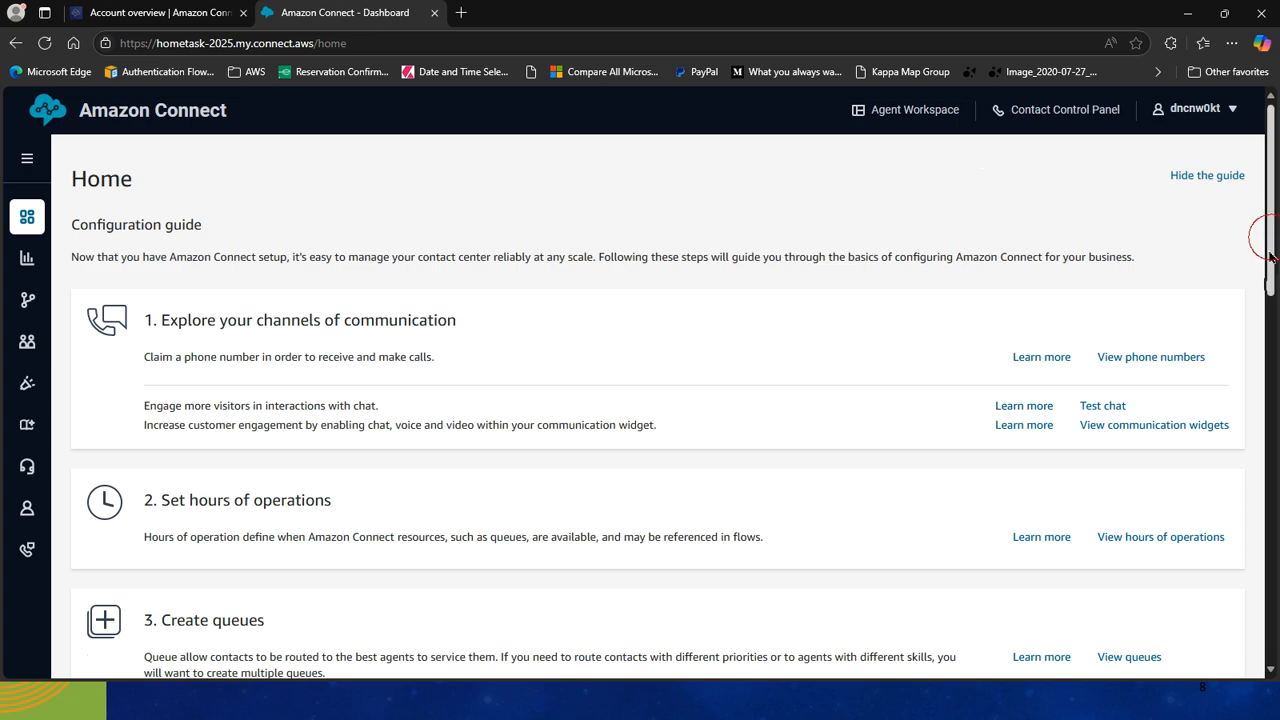
pyautogui.scroll(-2, 1262, 234)
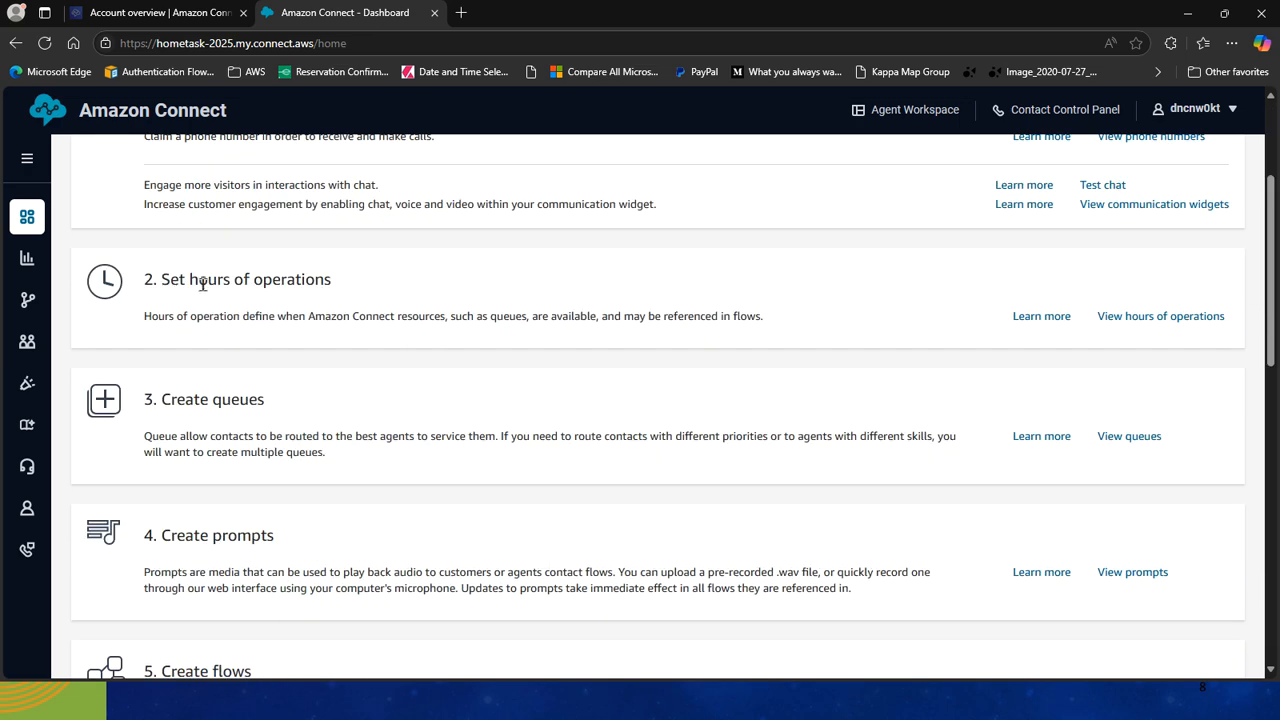
pyautogui.click(1160, 329)
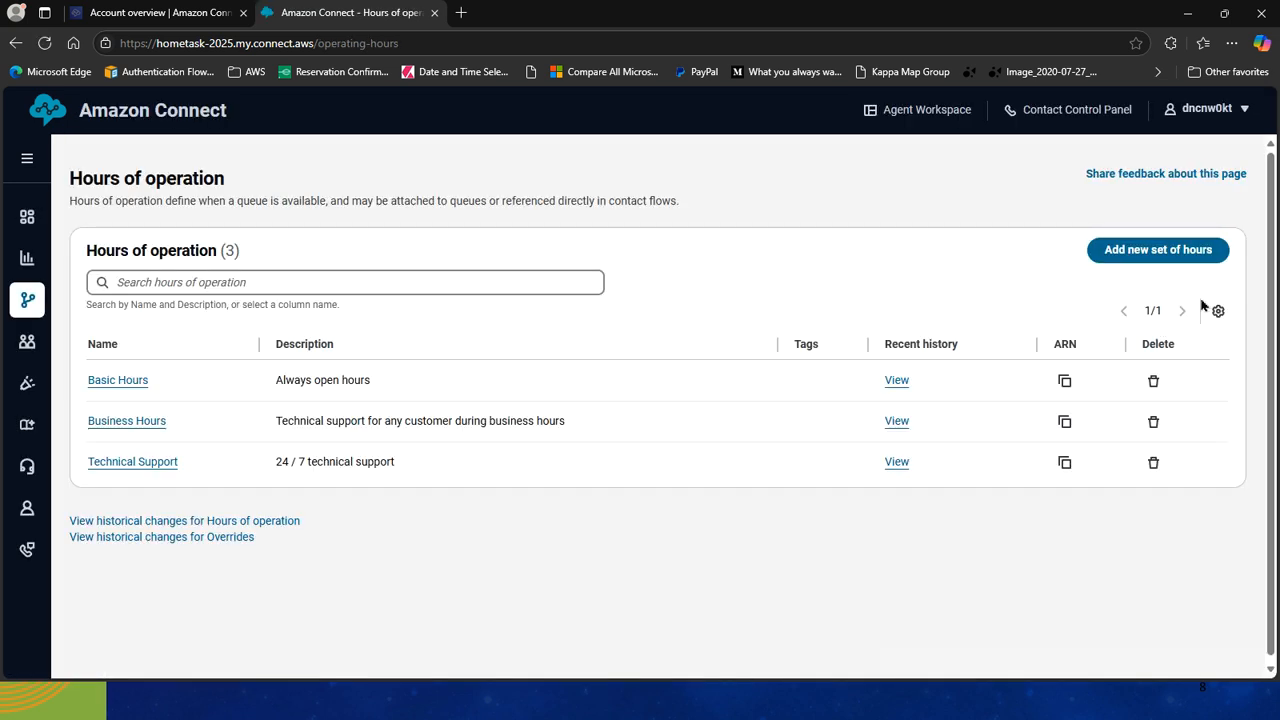
pyautogui.moveTo(1273, 284); pyautogui.dragTo(1271, 331)
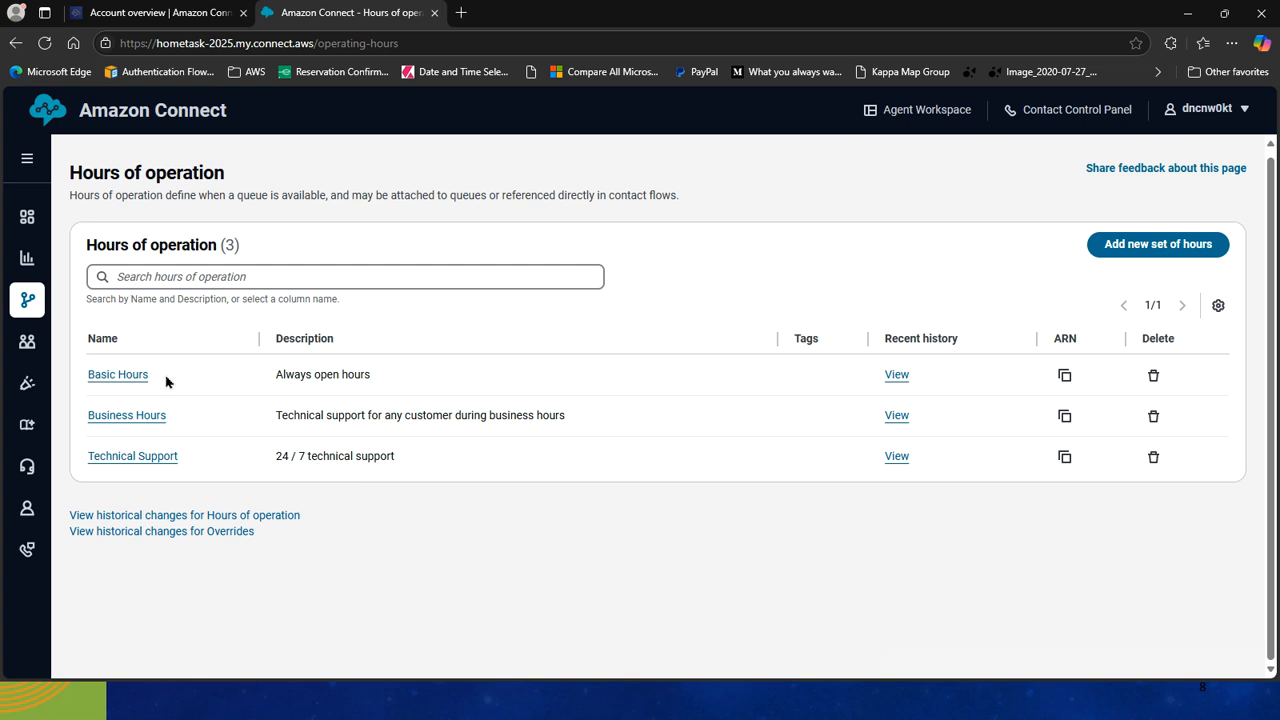
# Step: Examine the details, daily schedule, overrides and tags of the Basic Hours set, and leave it without saving
pyautogui.click(126, 377)
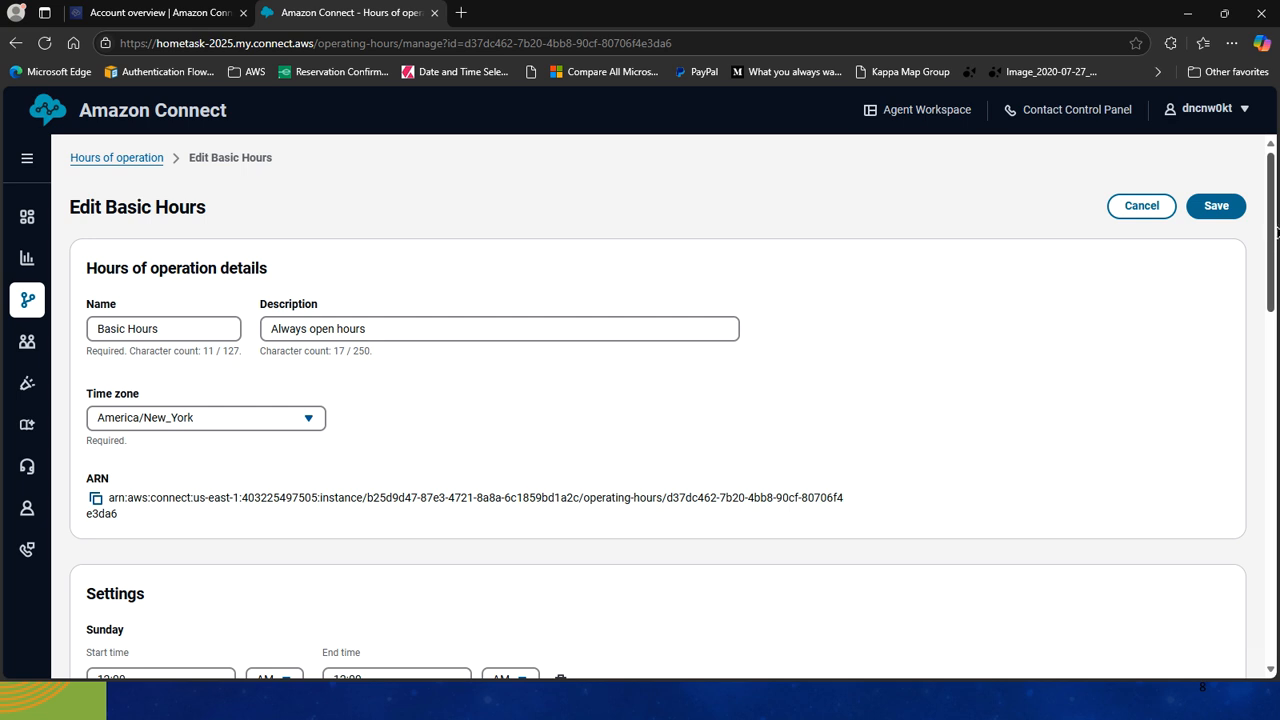
pyautogui.moveTo(1273, 231); pyautogui.dragTo(1273, 255)
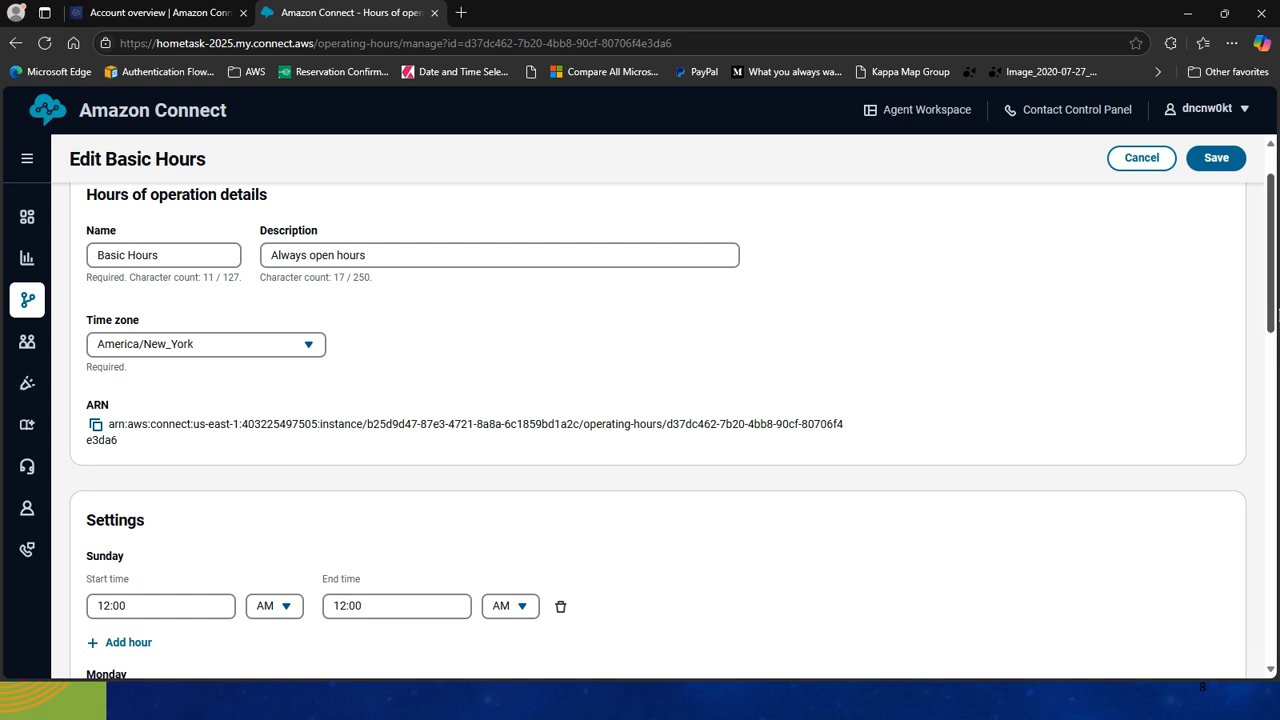
pyautogui.moveTo(1274, 328); pyautogui.dragTo(1260, 409)
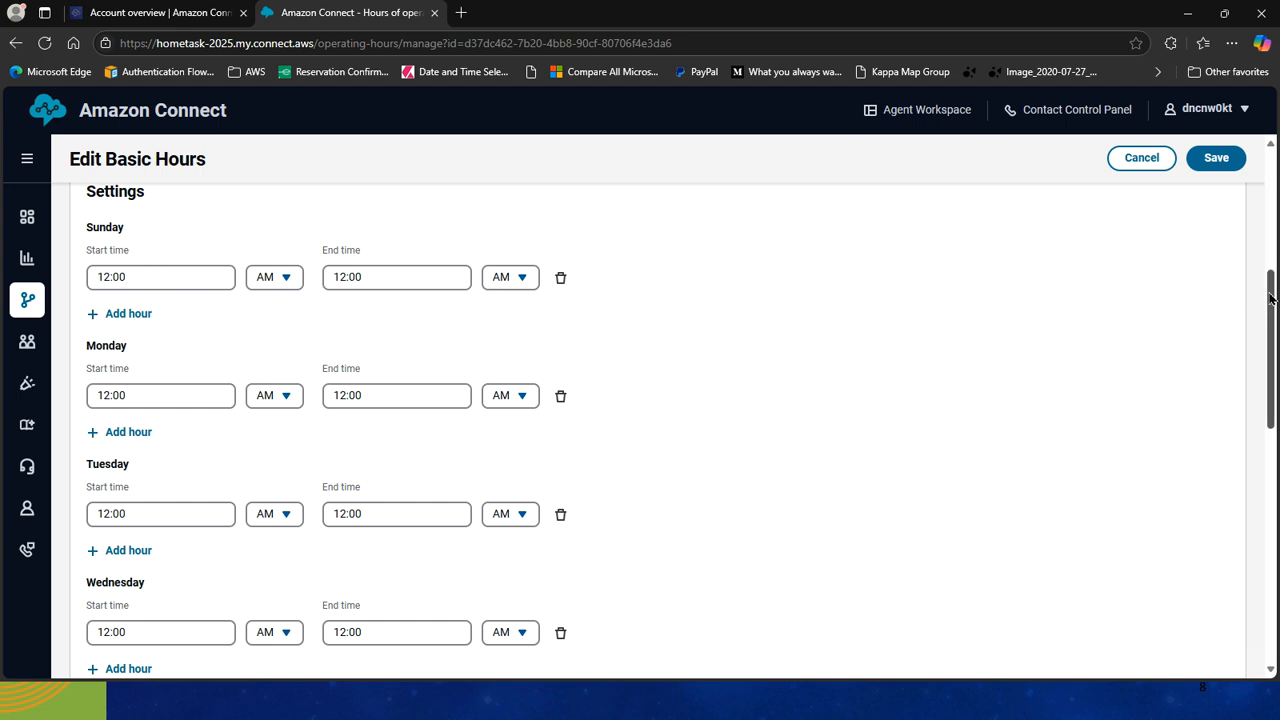
pyautogui.moveTo(1270, 295); pyautogui.dragTo(1258, 540)
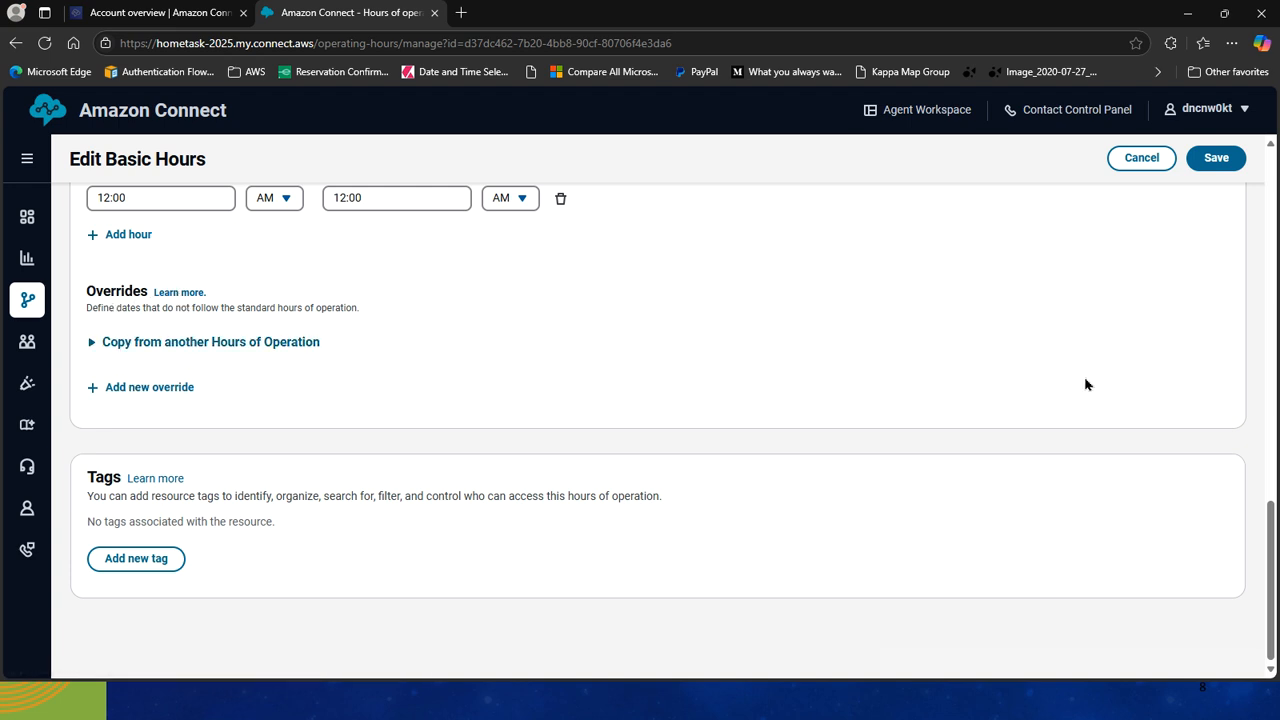
pyautogui.moveTo(1268, 534); pyautogui.dragTo(1268, 190)
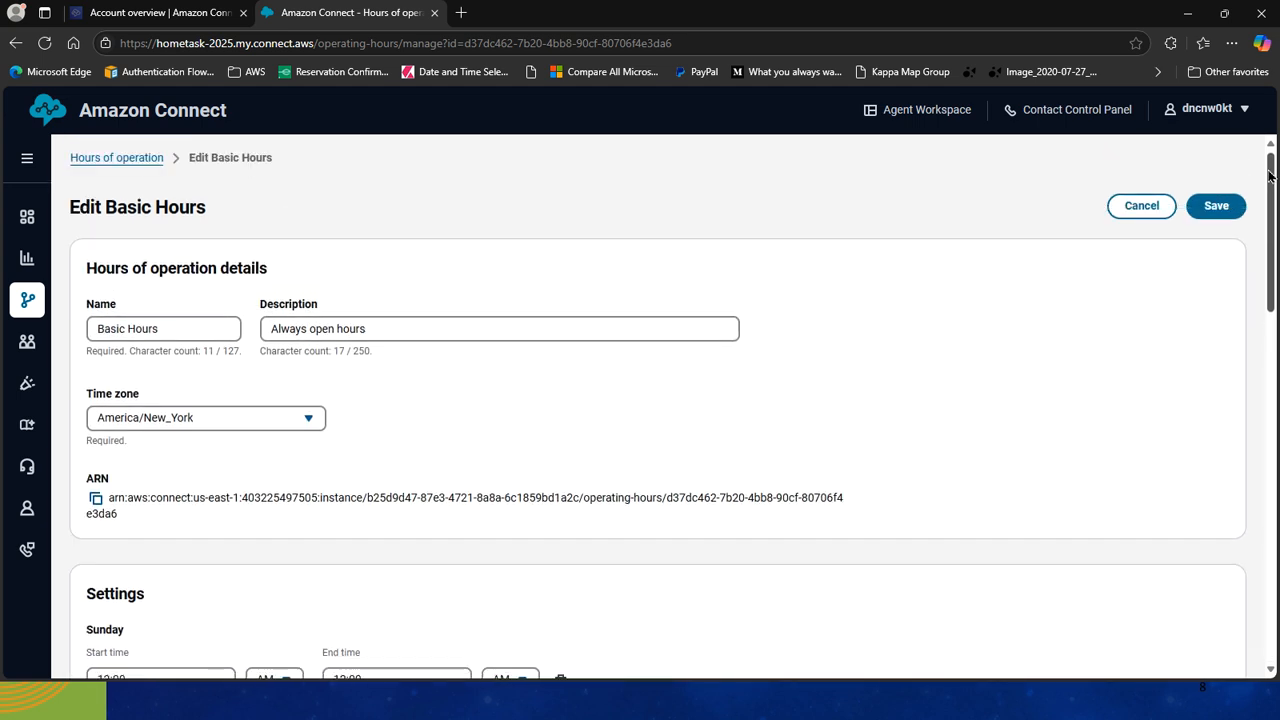
pyautogui.click(1140, 207)
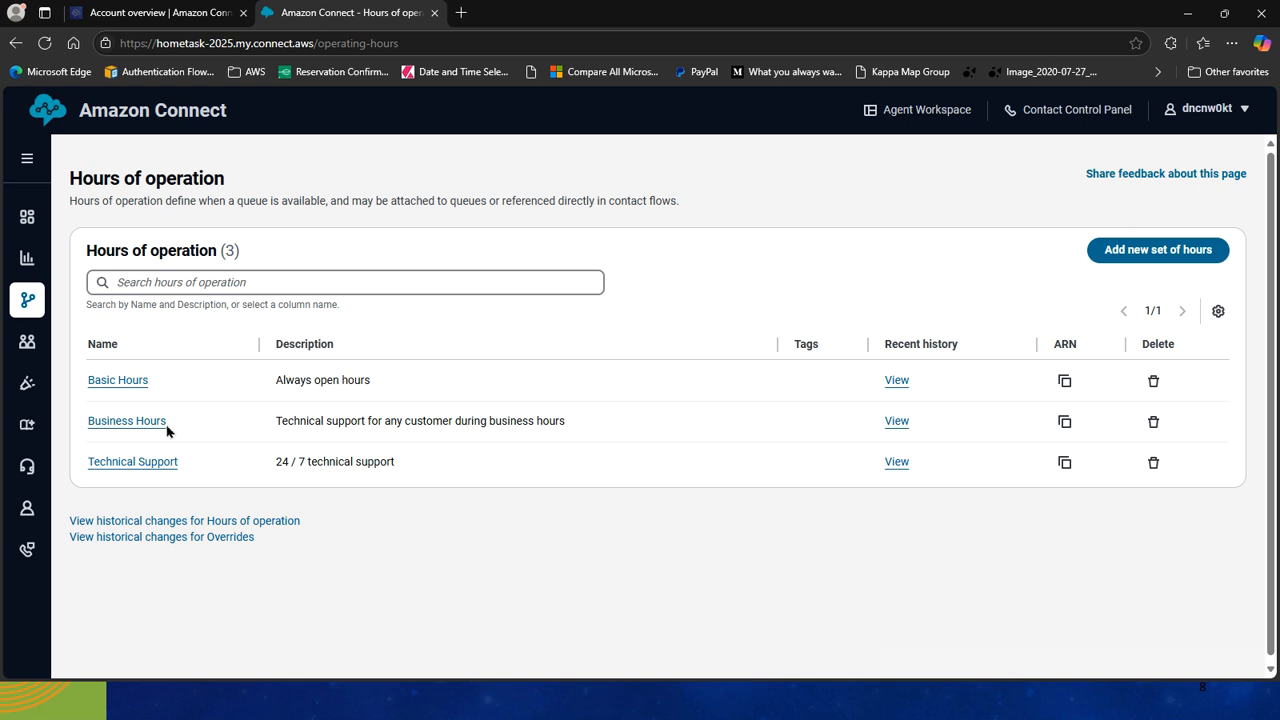
# Step: Edit the Business Hours description to read "Business support for any customer during business hours"
pyautogui.click(140, 425)
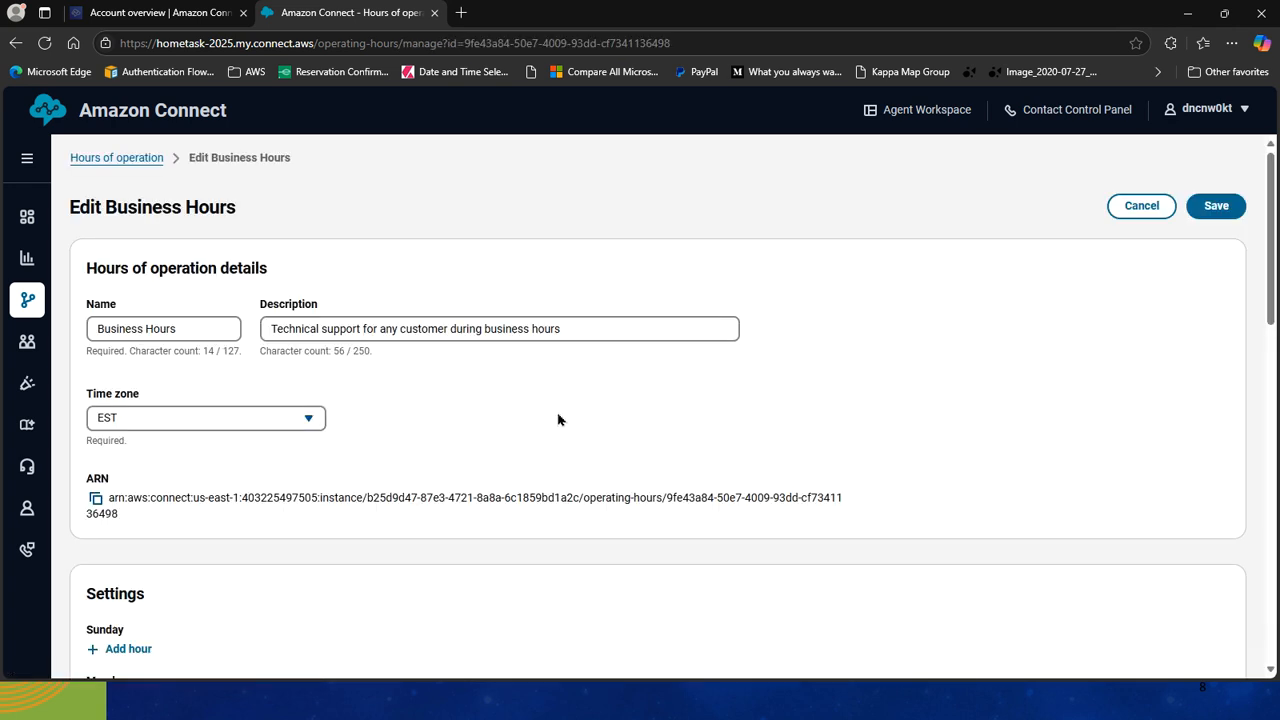
pyautogui.click(321, 329)
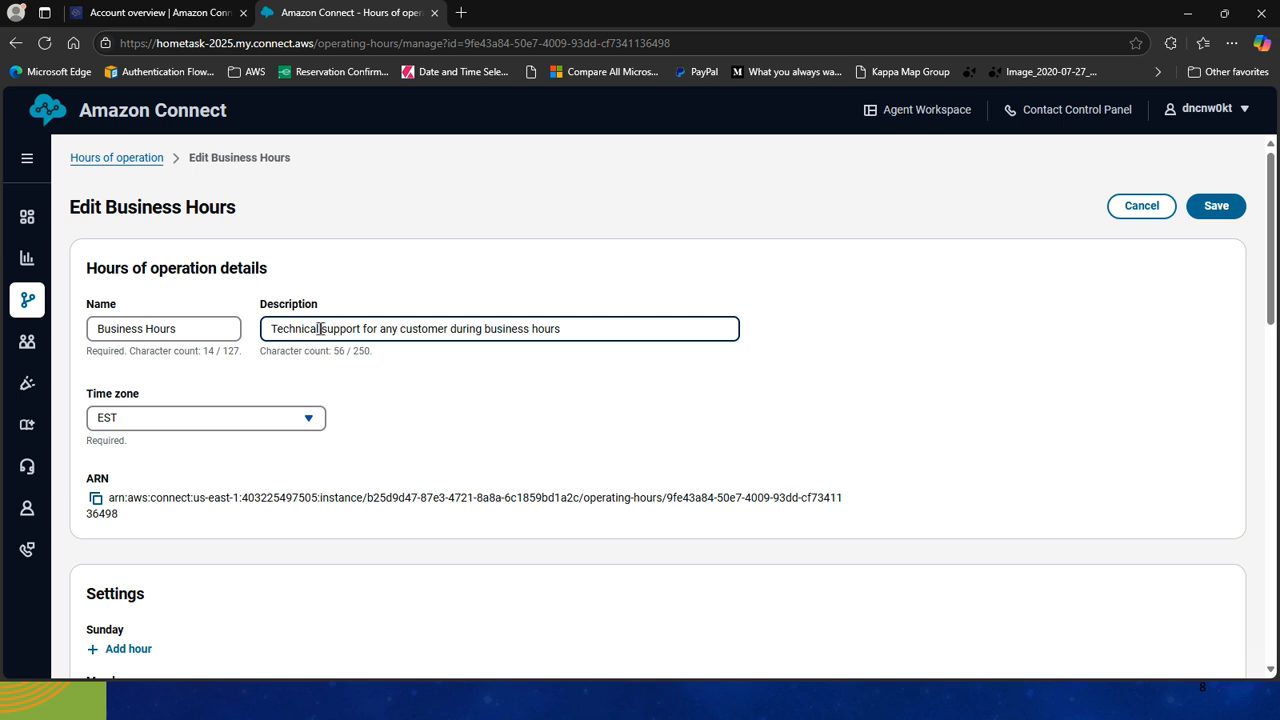
pyautogui.press('BackSpace')
pyautogui.press('BackSpace')
pyautogui.press('BackSpace')
pyautogui.press('BackSpace')
pyautogui.press('BackSpace')
pyautogui.press('BackSpace')
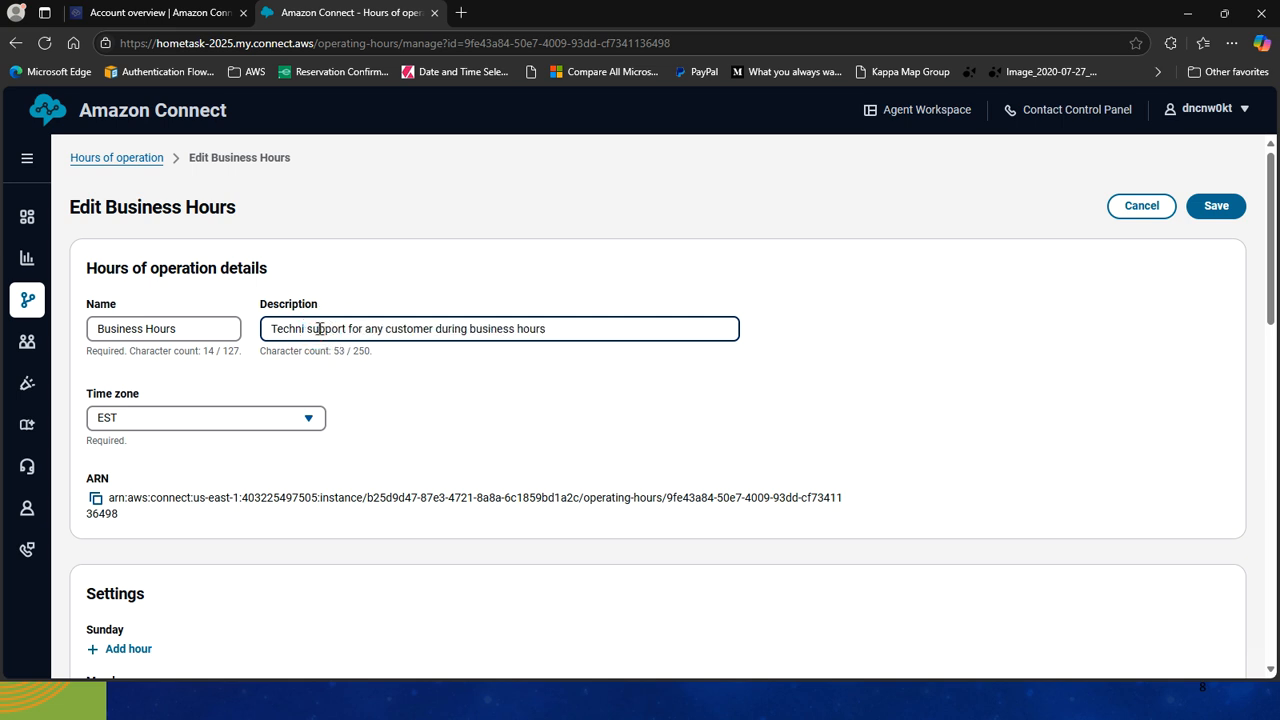
pyautogui.press('BackSpace')
pyautogui.press('BackSpace')
pyautogui.press('BackSpace')
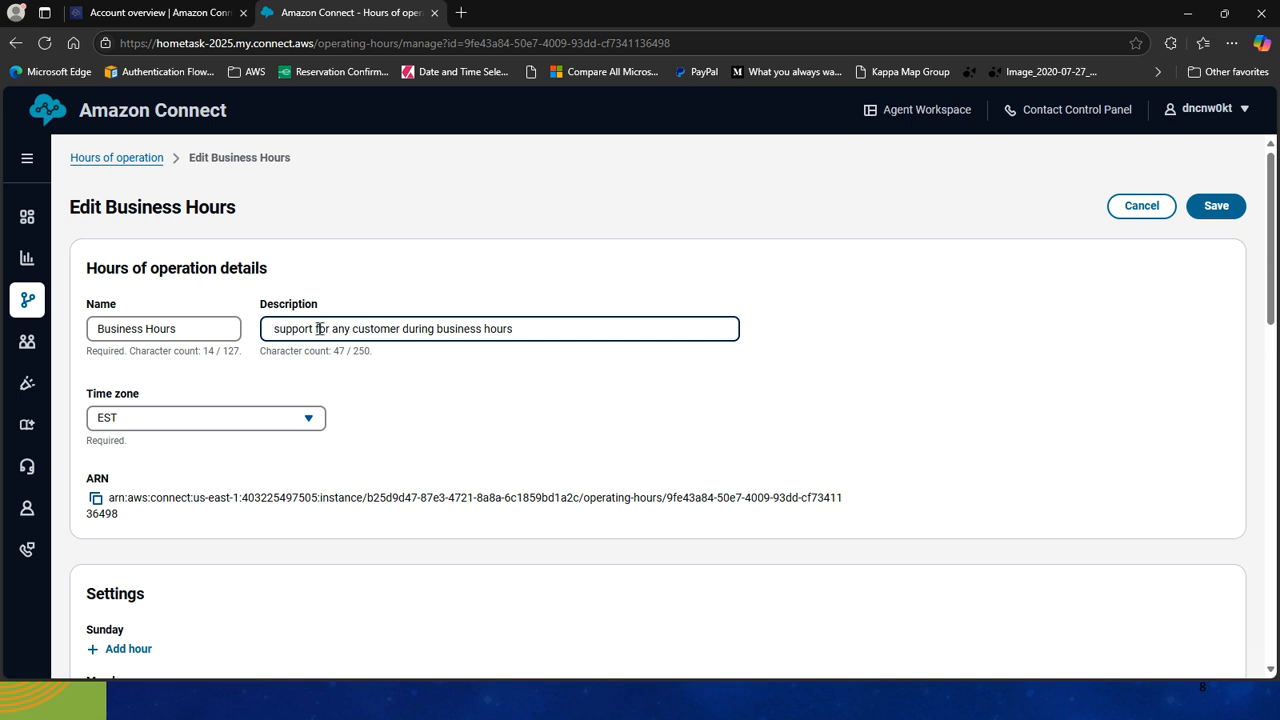
pyautogui.write('Bus ')
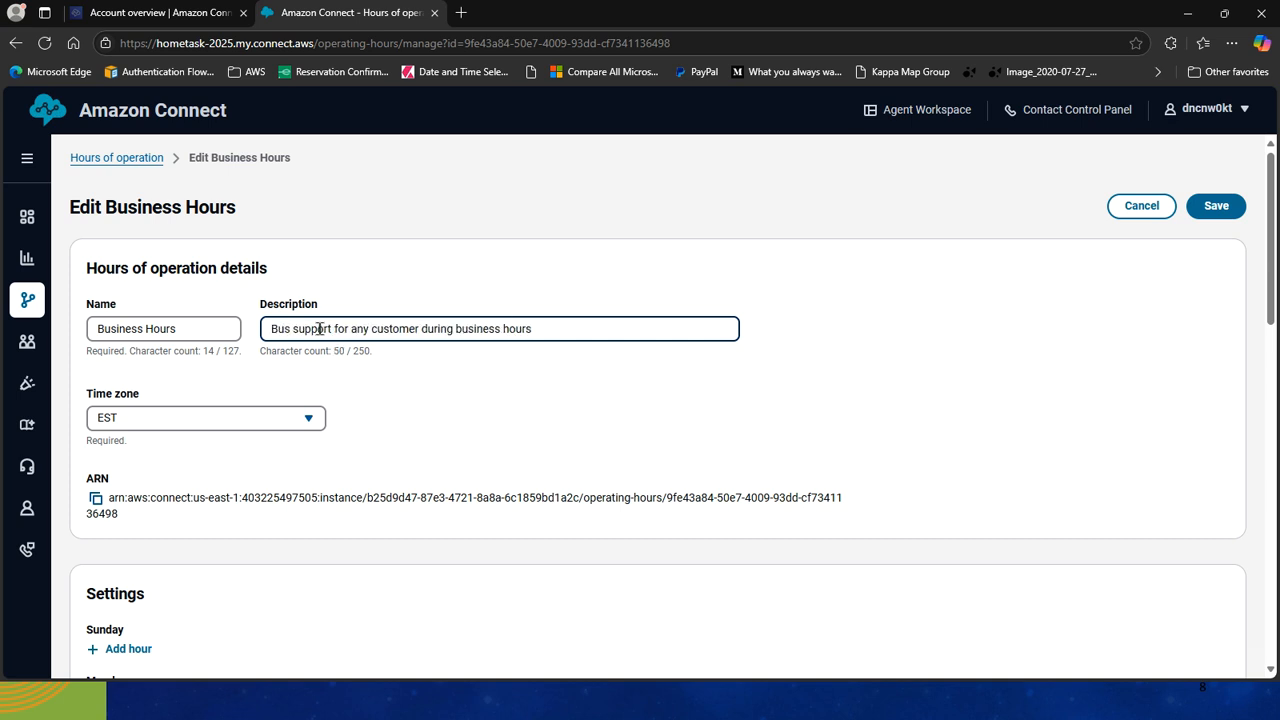
pyautogui.write('siness')
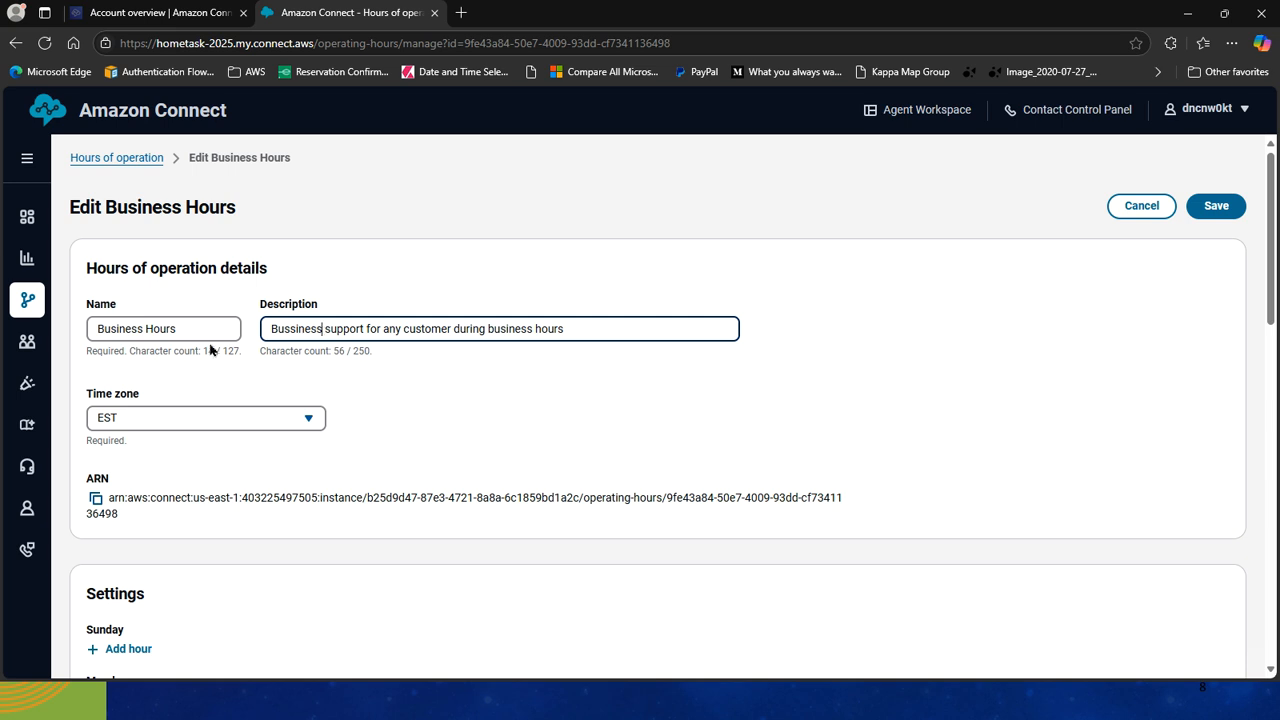
pyautogui.click(295, 331)
pyautogui.press('BackSpace')
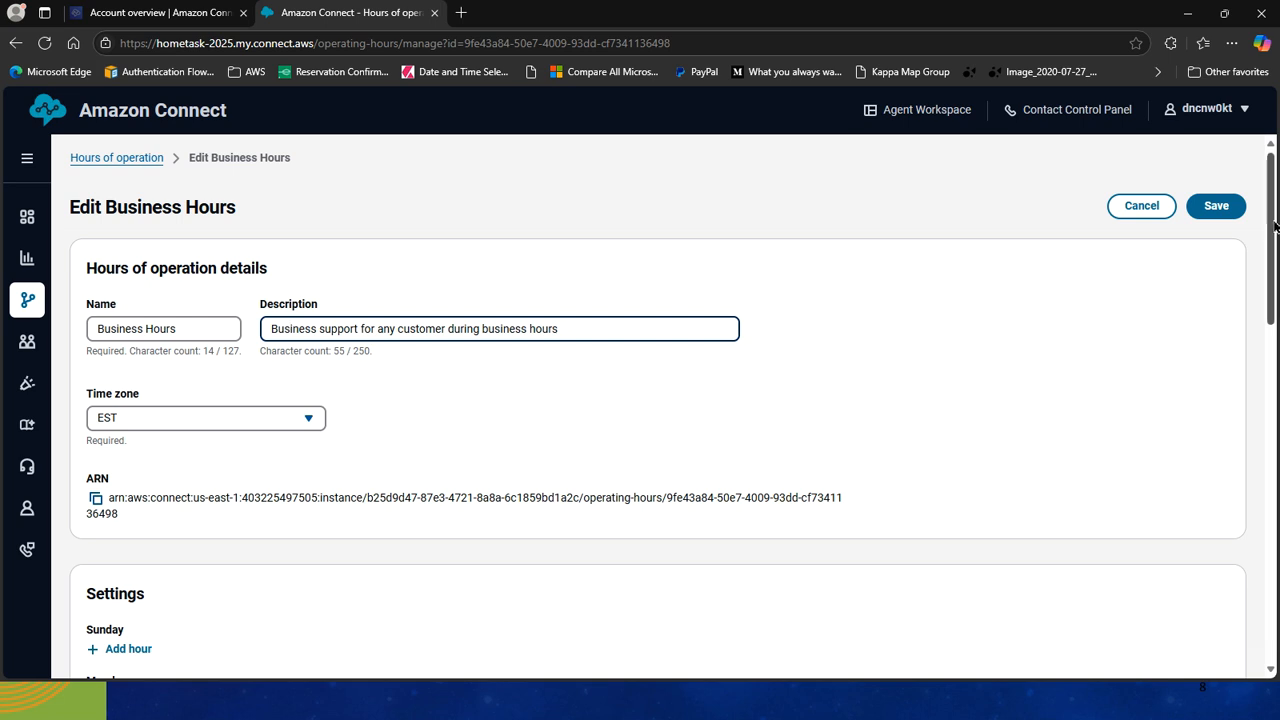
# Step: Examine the weekly schedule and override options of the Business Hours set, and leave without saving
pyautogui.scroll(-2, 1257, 287)
pyautogui.scroll(-2, 1257, 287)
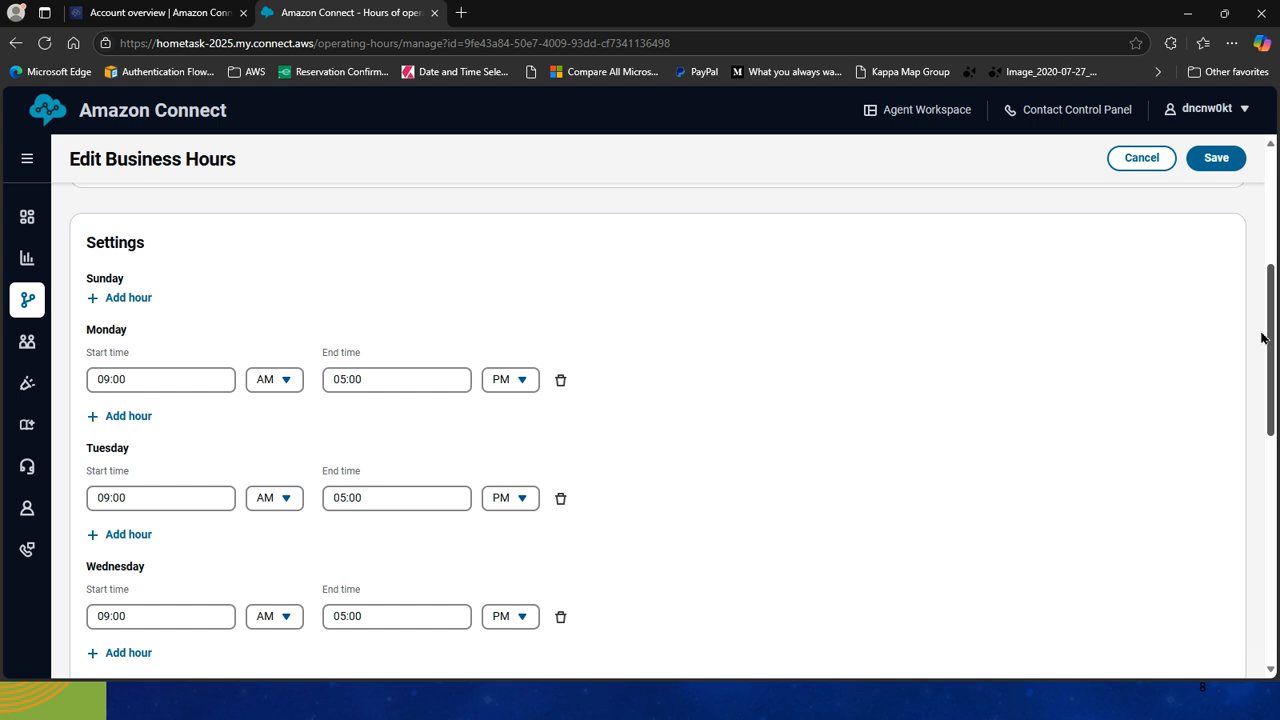
pyautogui.moveTo(1263, 343); pyautogui.dragTo(1276, 565)
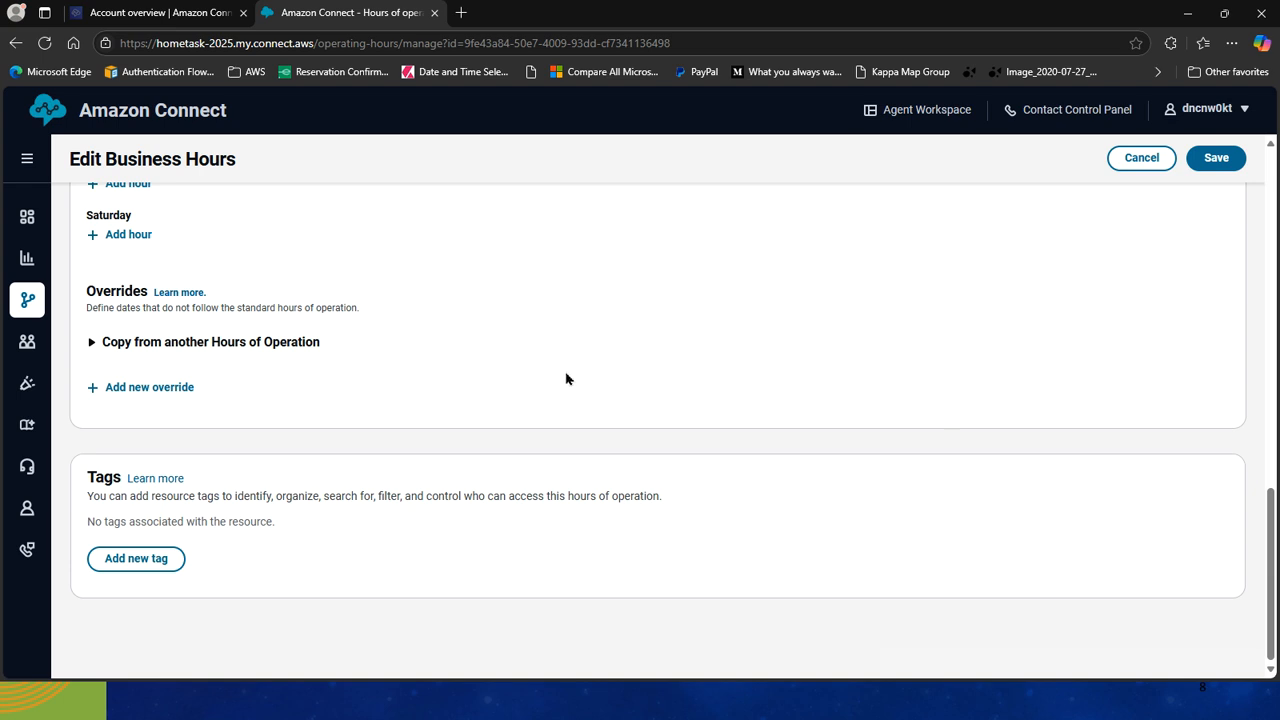
pyautogui.click(93, 341)
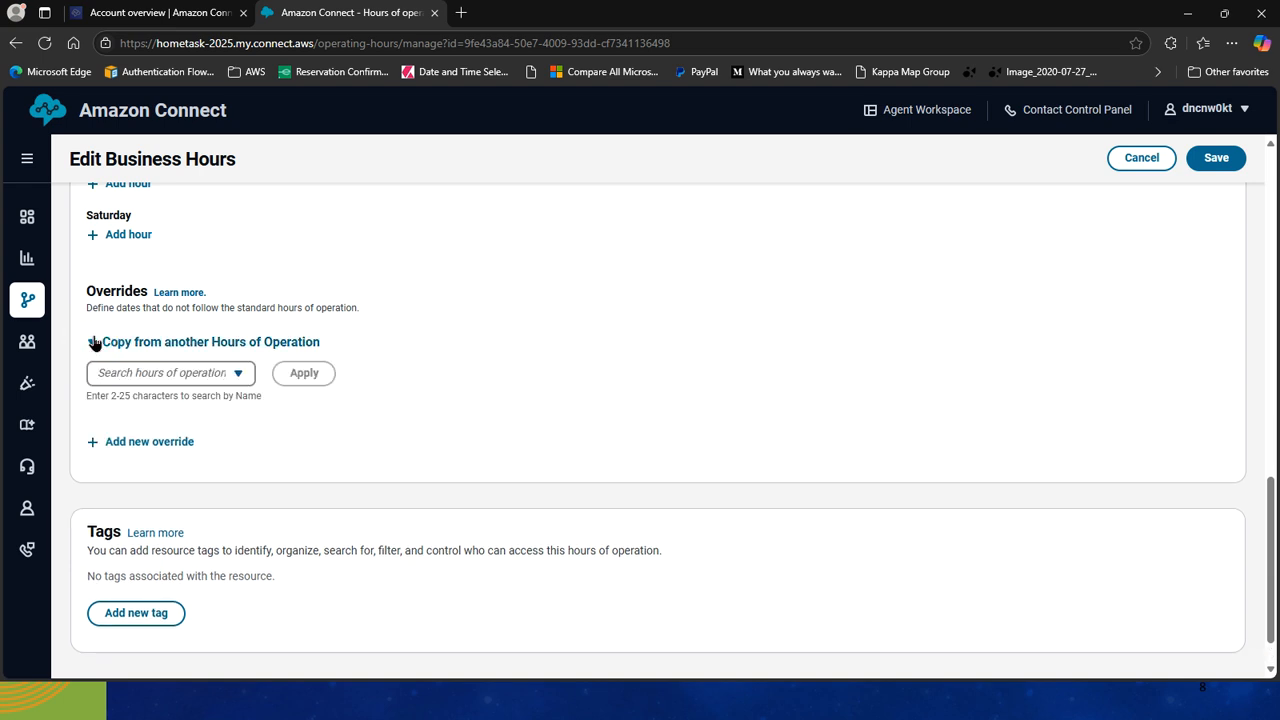
pyautogui.click(93, 341)
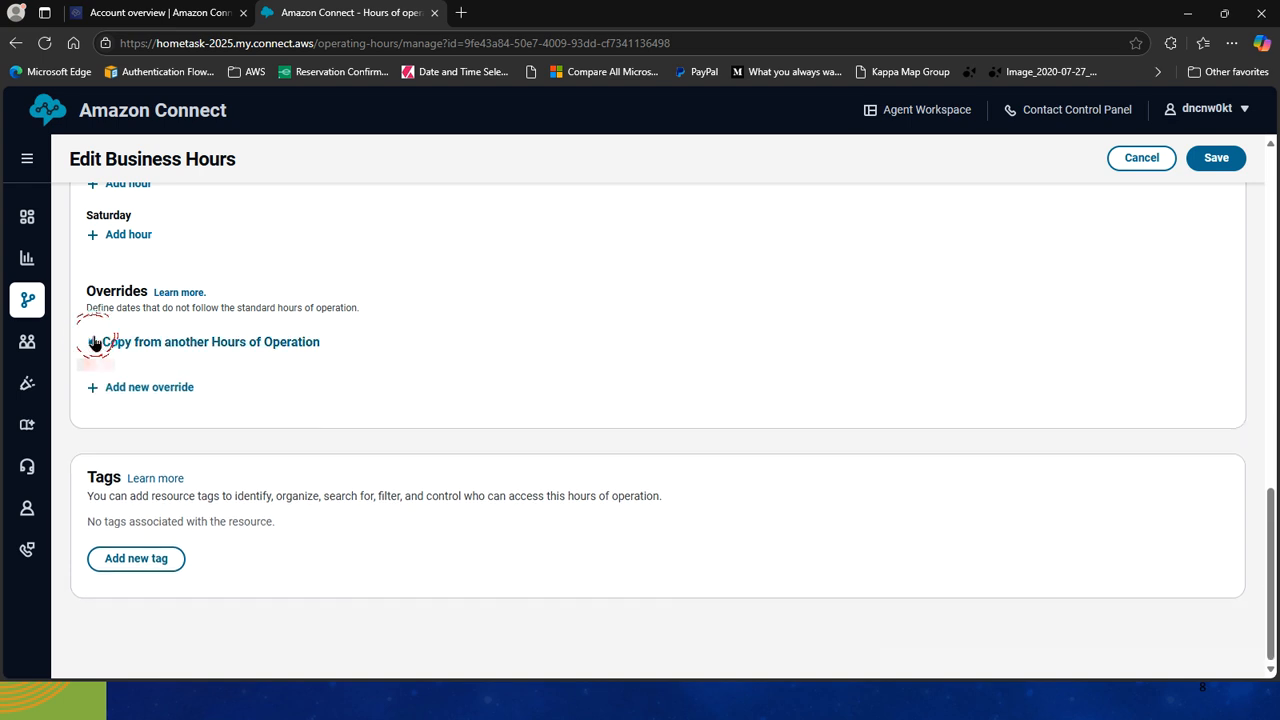
pyautogui.click(127, 390)
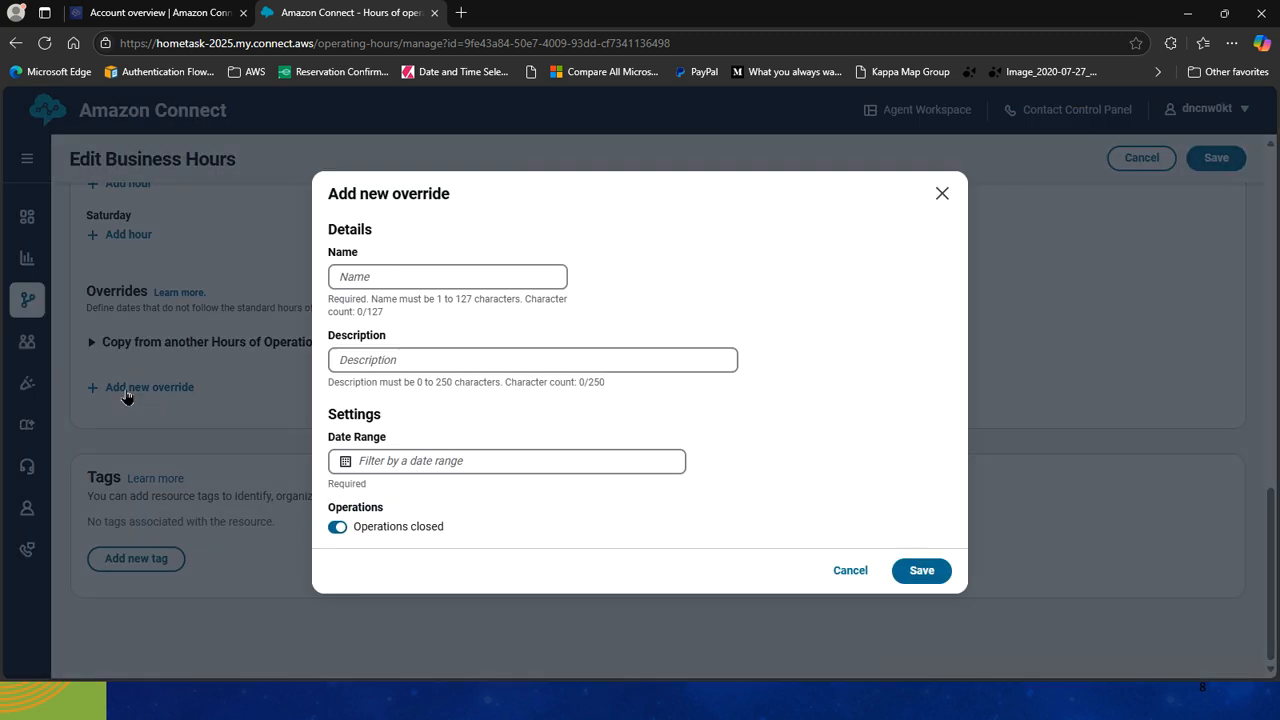
pyautogui.click(848, 571)
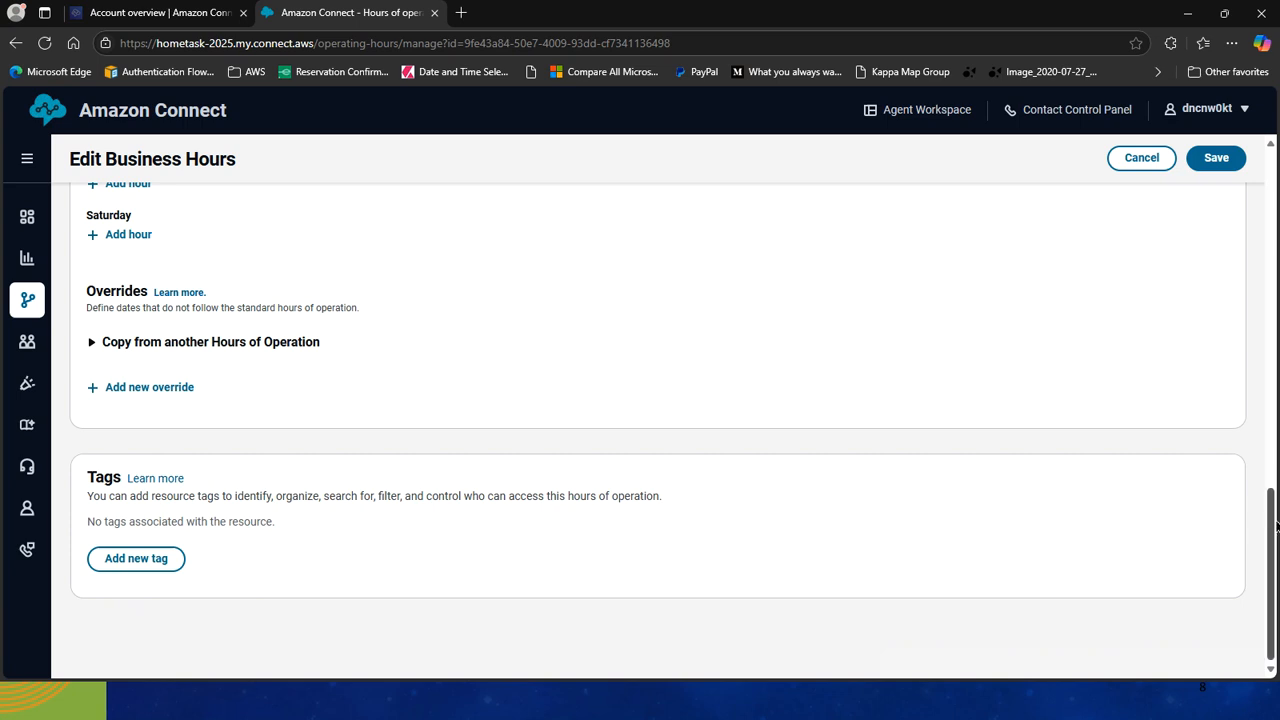
pyautogui.click(1154, 160)
pyautogui.click(722, 131)
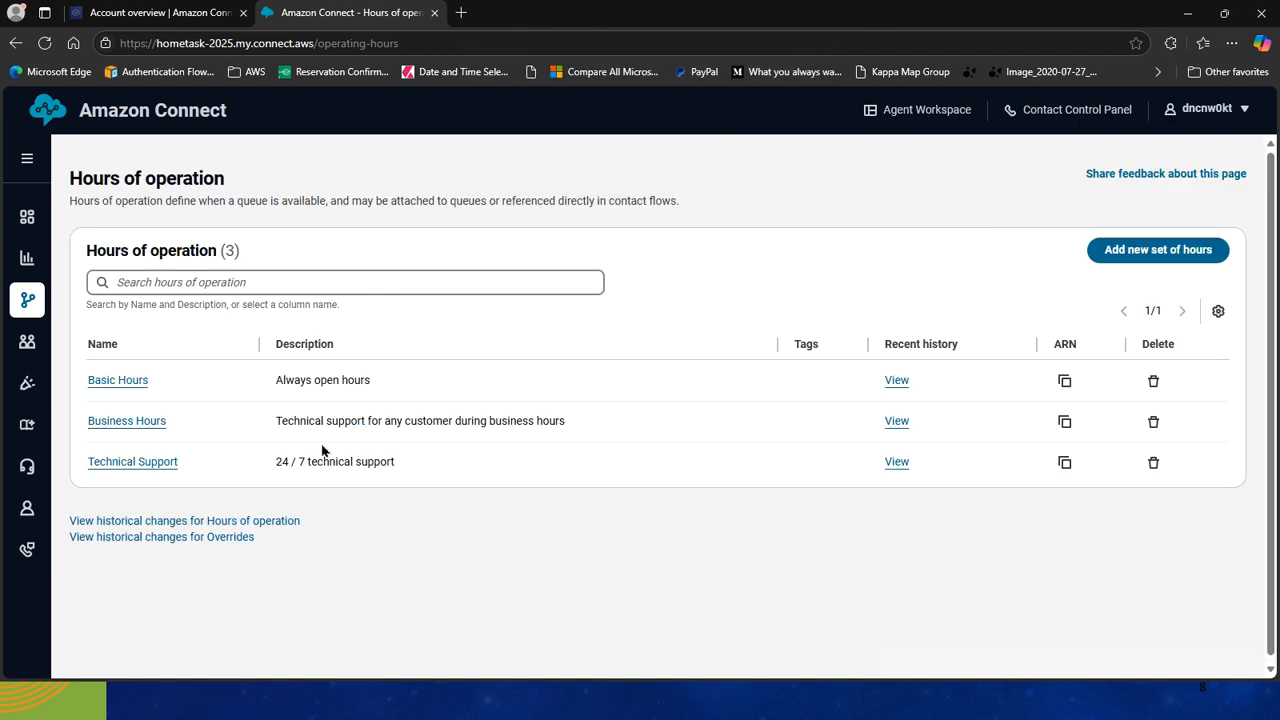
# Step: Examine the time zone options and daily schedule of the Technical Support hours, and leave without saving
pyautogui.click(145, 466)
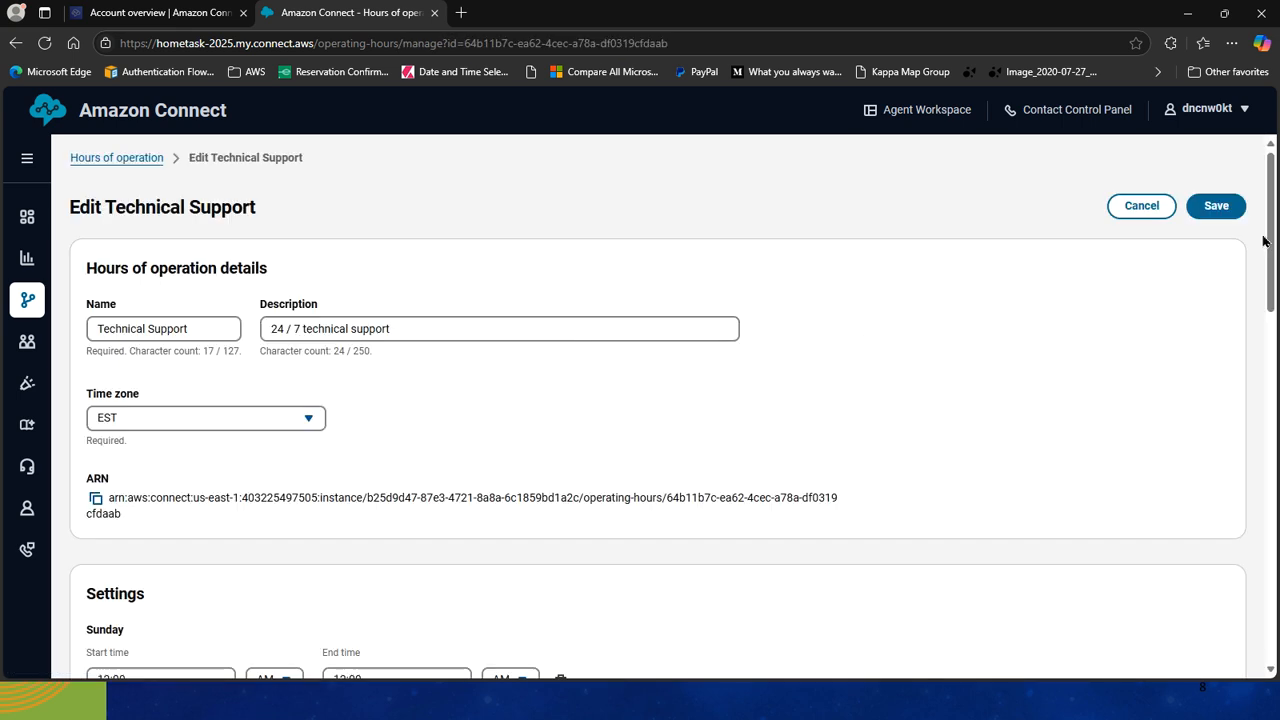
pyautogui.moveTo(1269, 228)
pyautogui.mouseDown()
pyautogui.moveTo(1249, 552)
pyautogui.moveTo(1251, 226)
pyautogui.mouseUp()
pyautogui.click(302, 425)
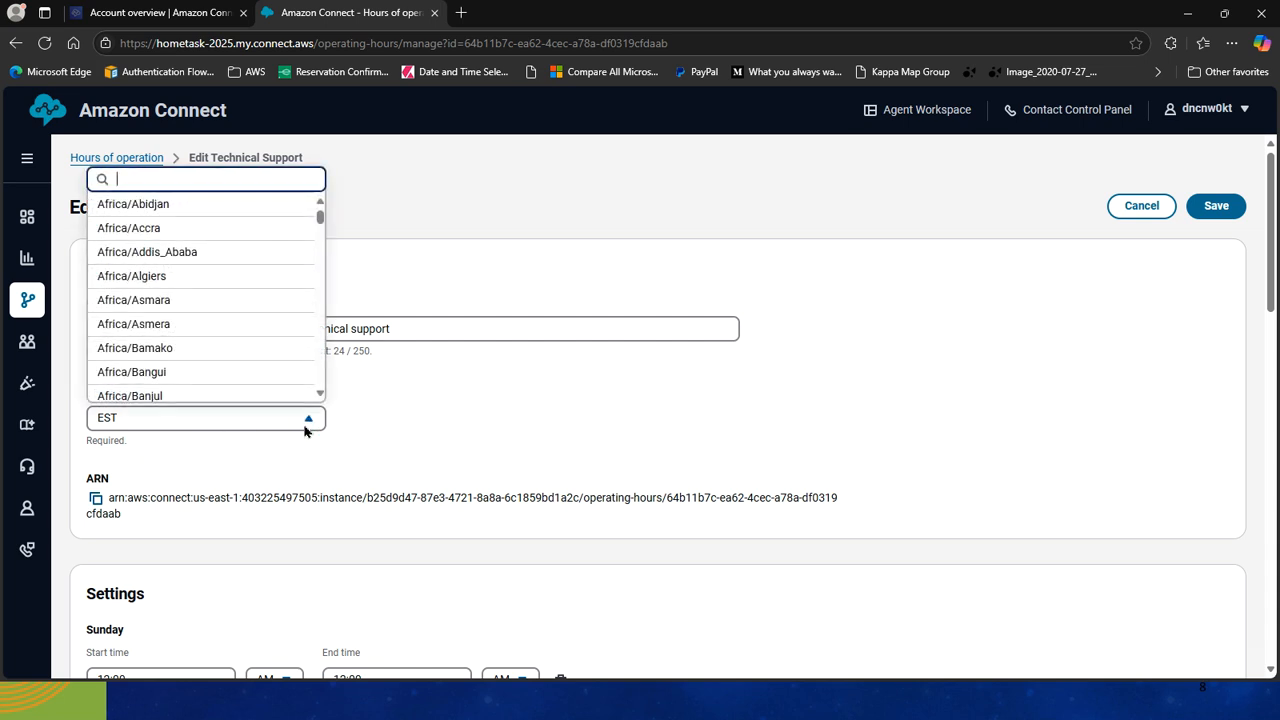
pyautogui.click(960, 393)
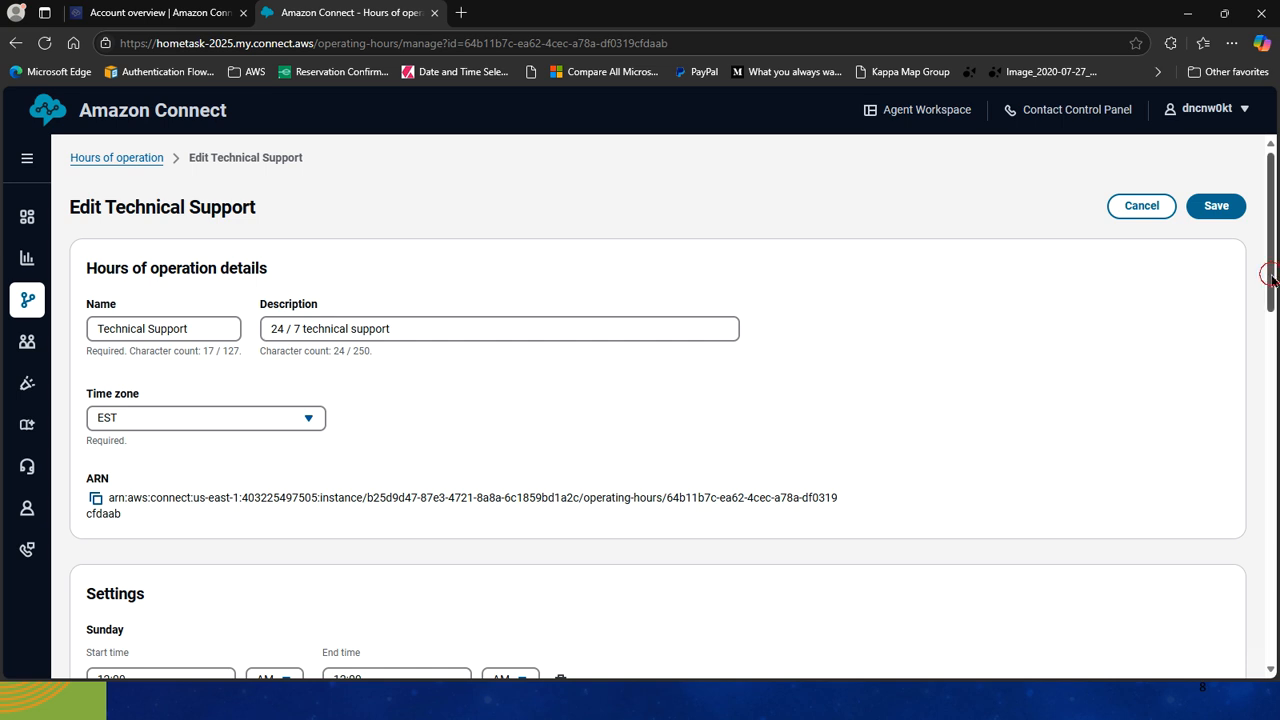
pyautogui.moveTo(1266, 276); pyautogui.dragTo(1270, 368)
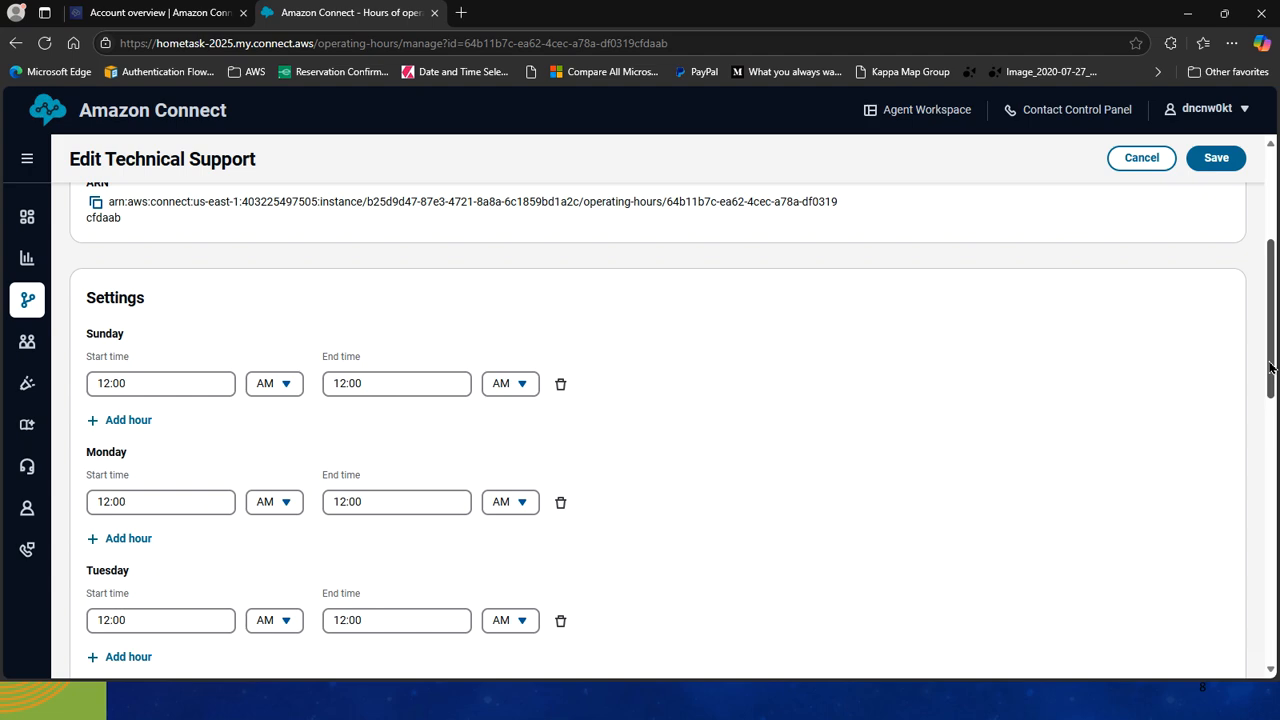
pyautogui.moveTo(1270, 368); pyautogui.dragTo(1276, 210)
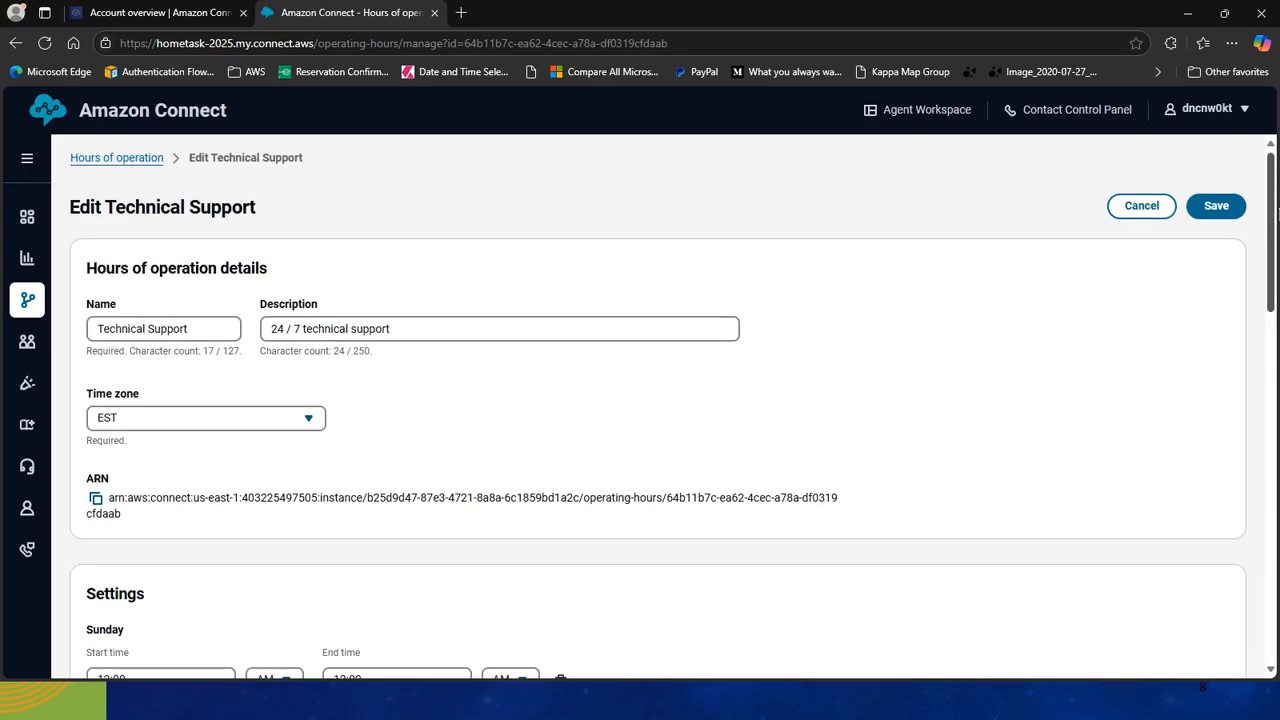
pyautogui.click(1140, 207)
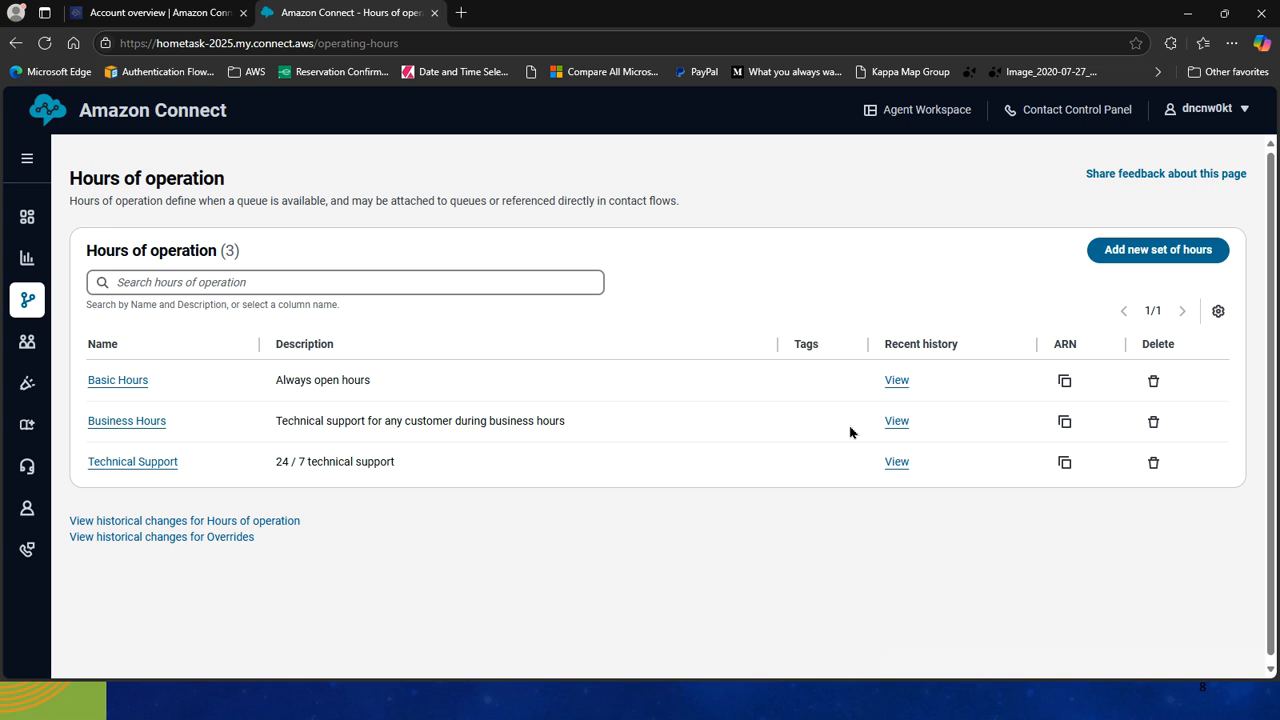
# Step: Start a new set of hours named "Sales Support" with the description "Sales Hours"
pyautogui.click(1160, 254)
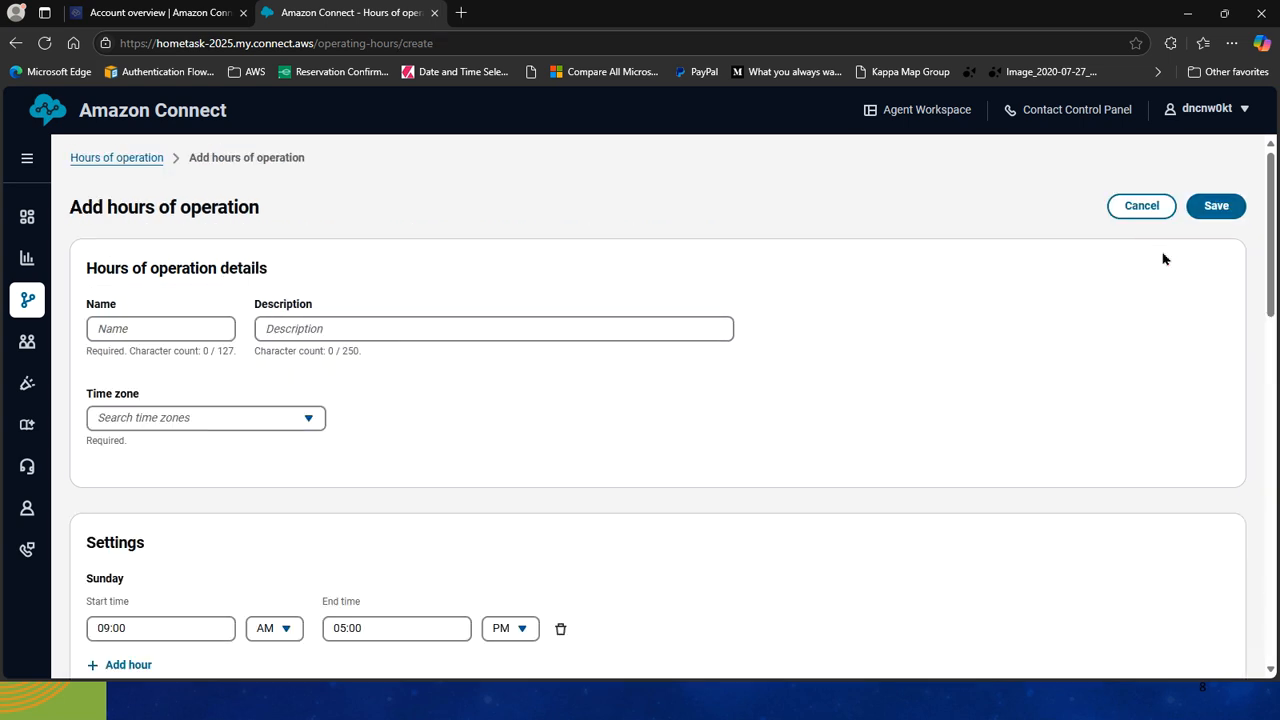
pyautogui.click(196, 328)
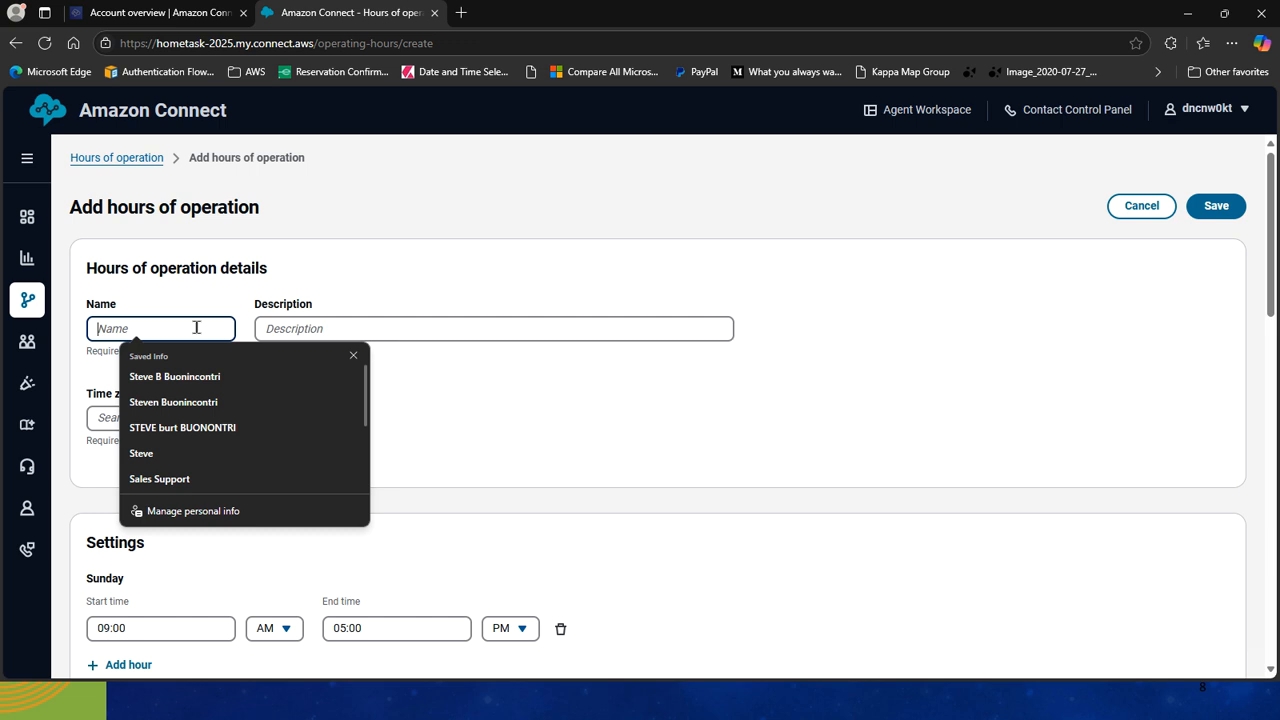
pyautogui.write('Sales Support')
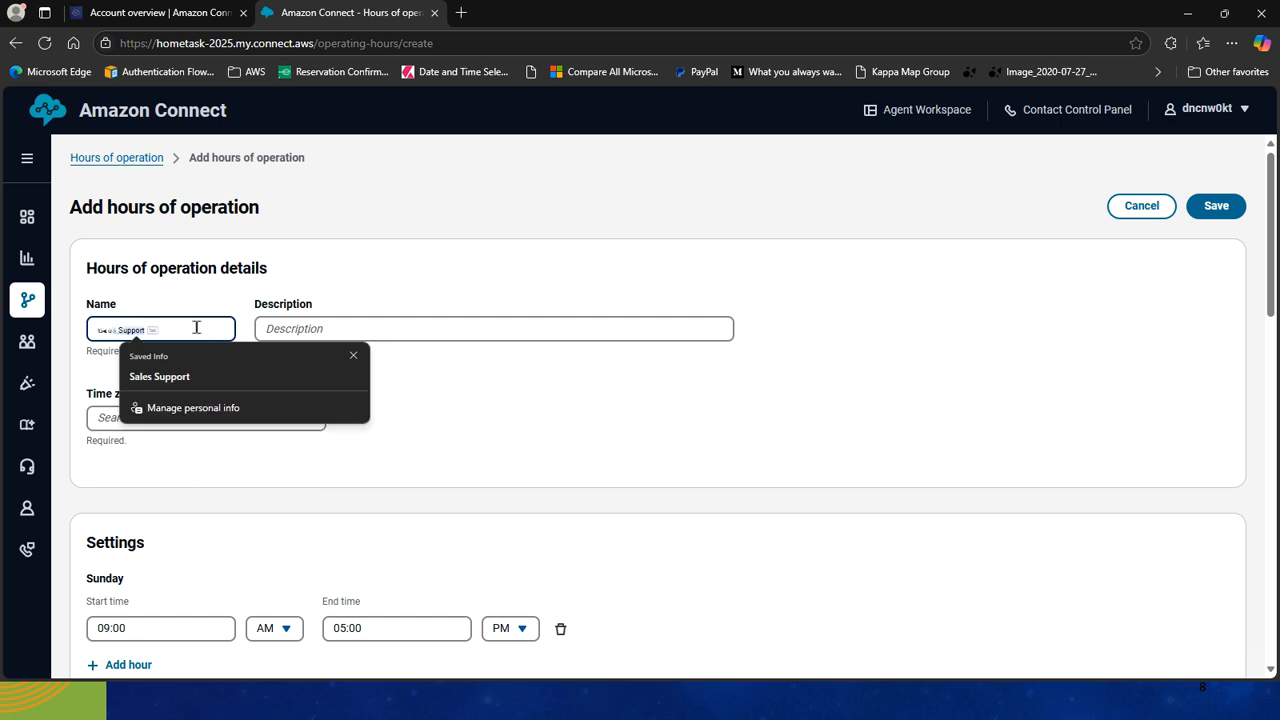
pyautogui.click(160, 376)
pyautogui.click(310, 330)
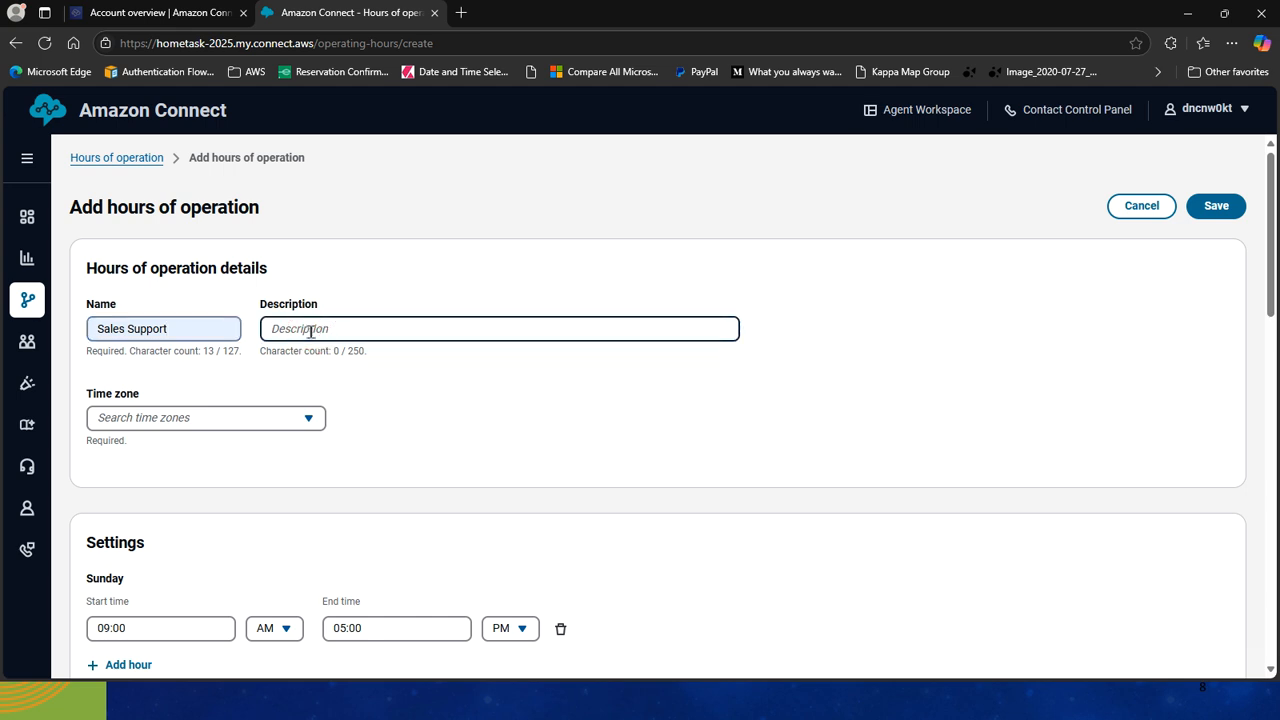
pyautogui.write('Sales Hours')
# Step: Set the time zone of the new Sales Support hours to EST
pyautogui.click(294, 417)
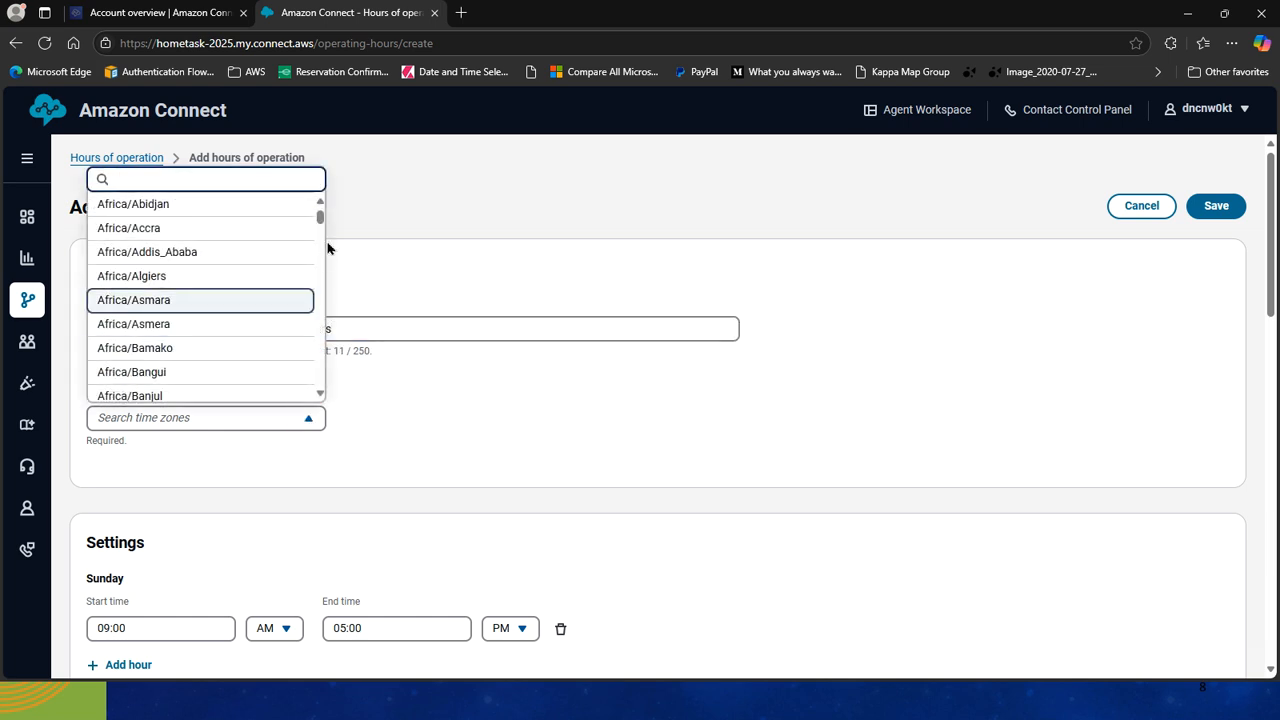
pyautogui.write('est')
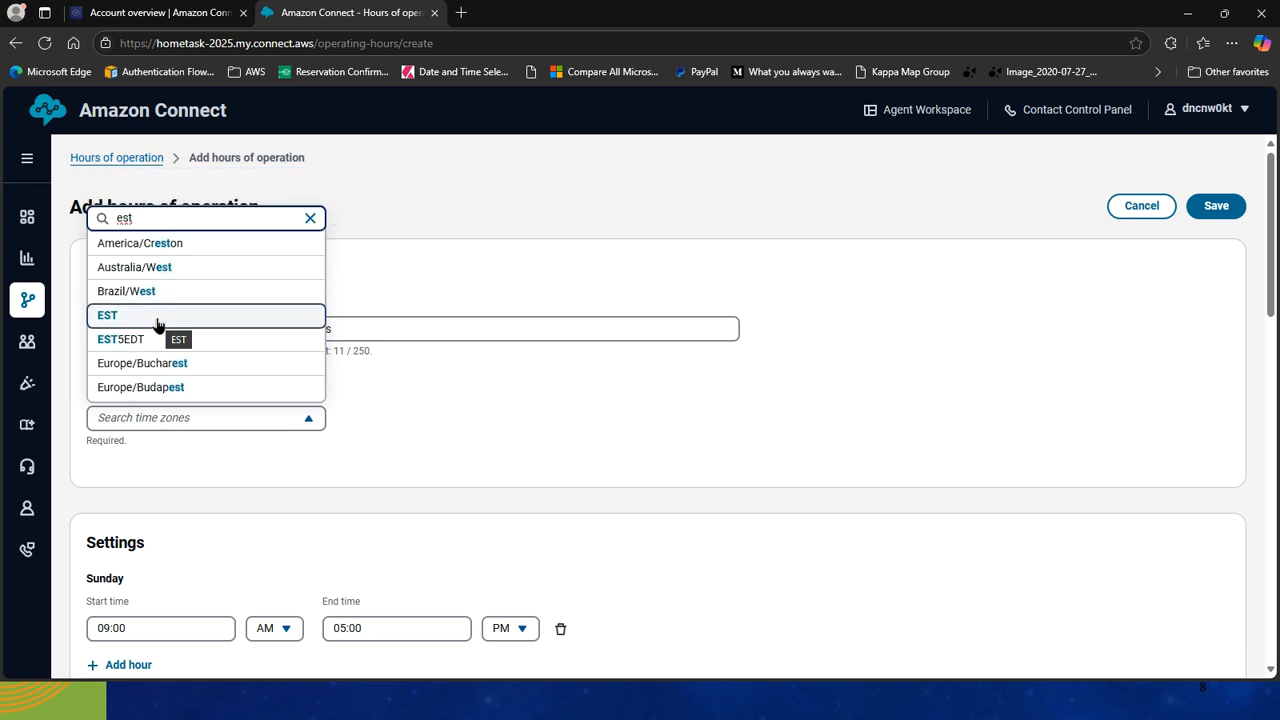
pyautogui.click(158, 318)
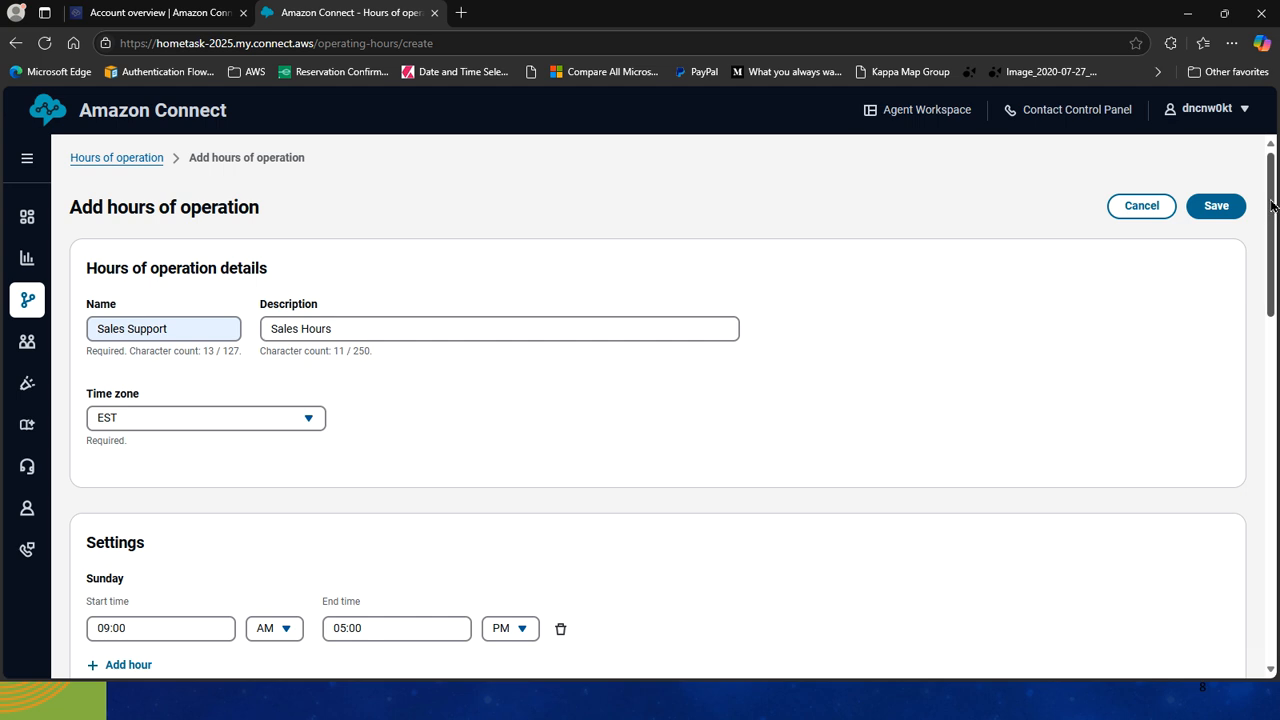
# Step: Remove the Sunday hours from the Sales Support schedule and save the new set of hours
pyautogui.moveTo(1268, 212); pyautogui.dragTo(1265, 312)
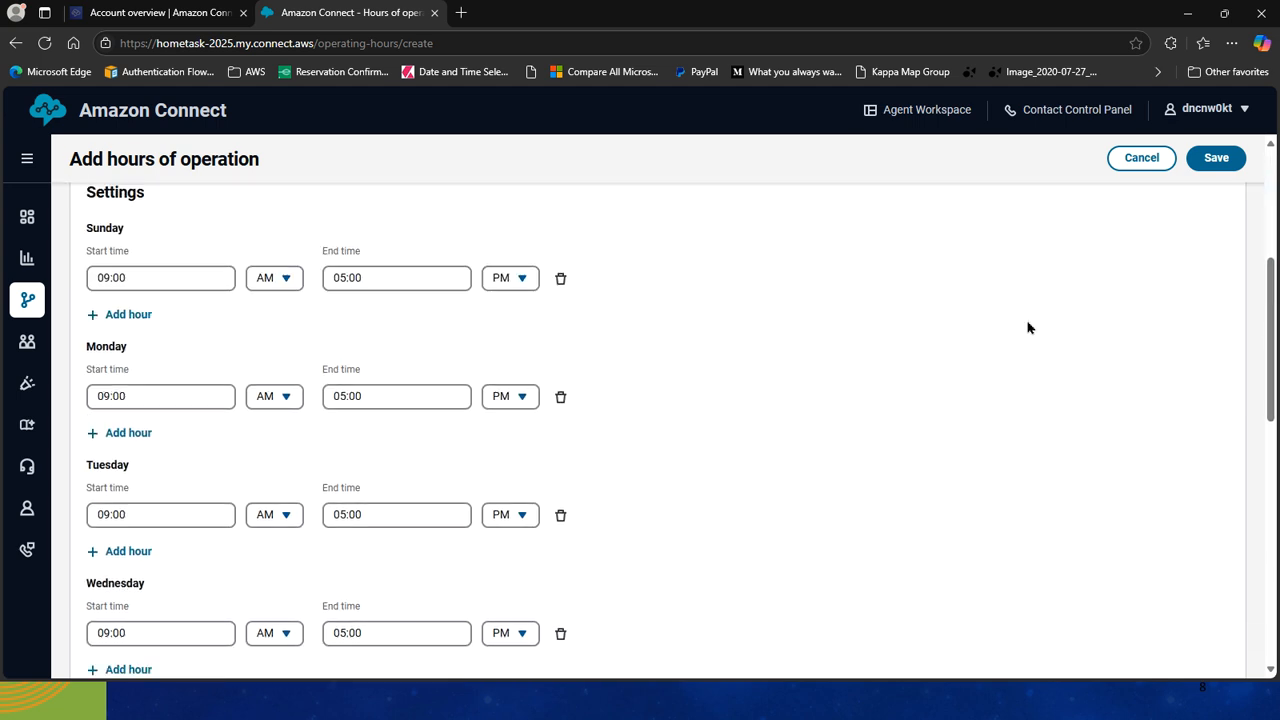
pyautogui.click(561, 281)
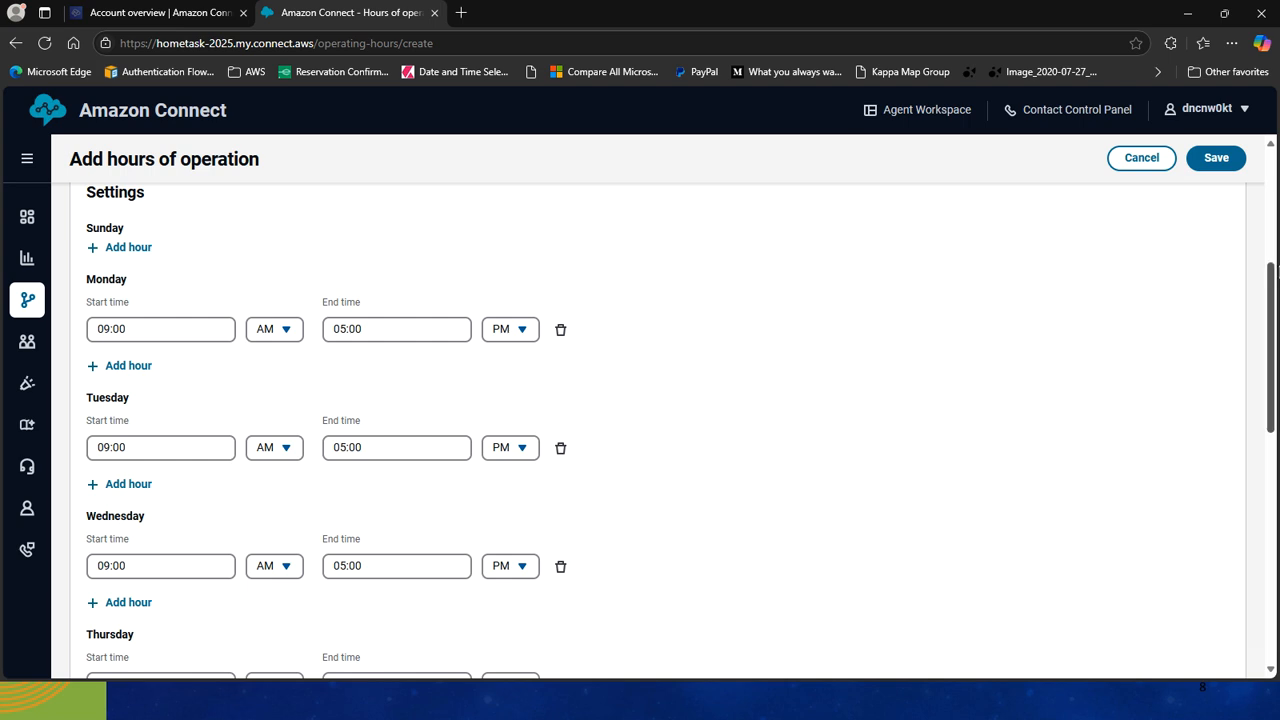
pyautogui.moveTo(1268, 285); pyautogui.dragTo(1263, 430)
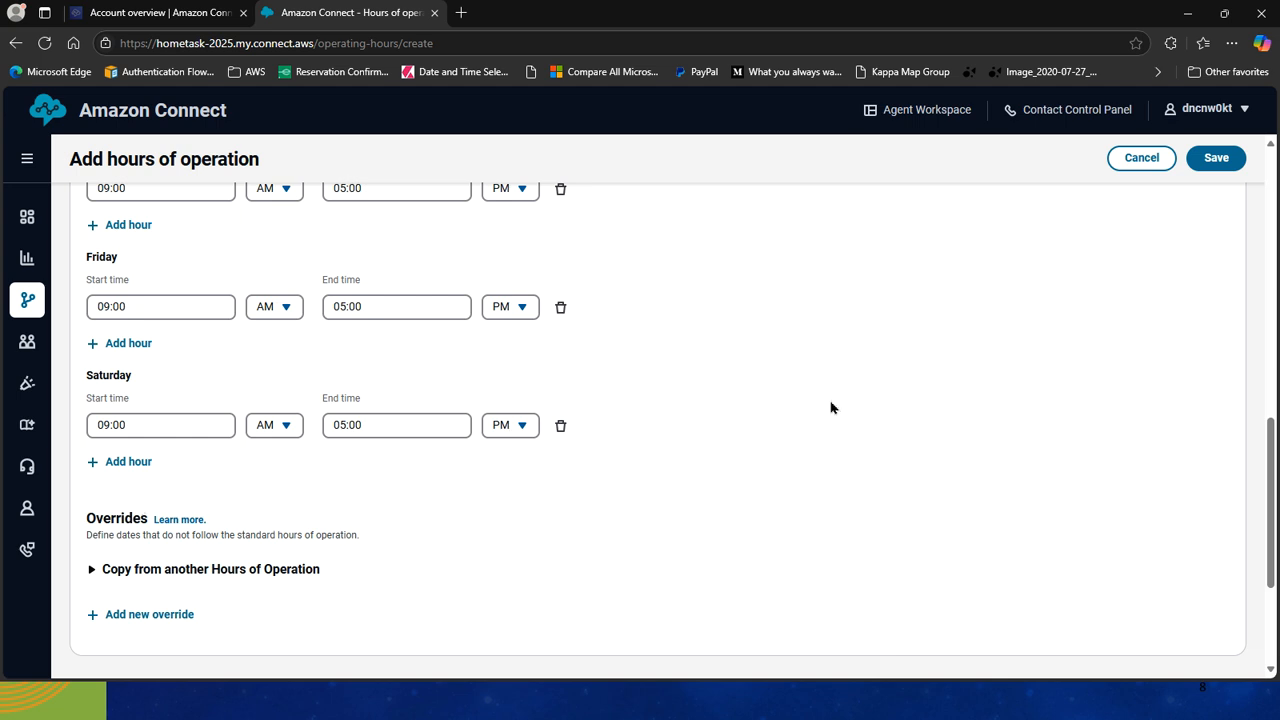
pyautogui.click(1202, 165)
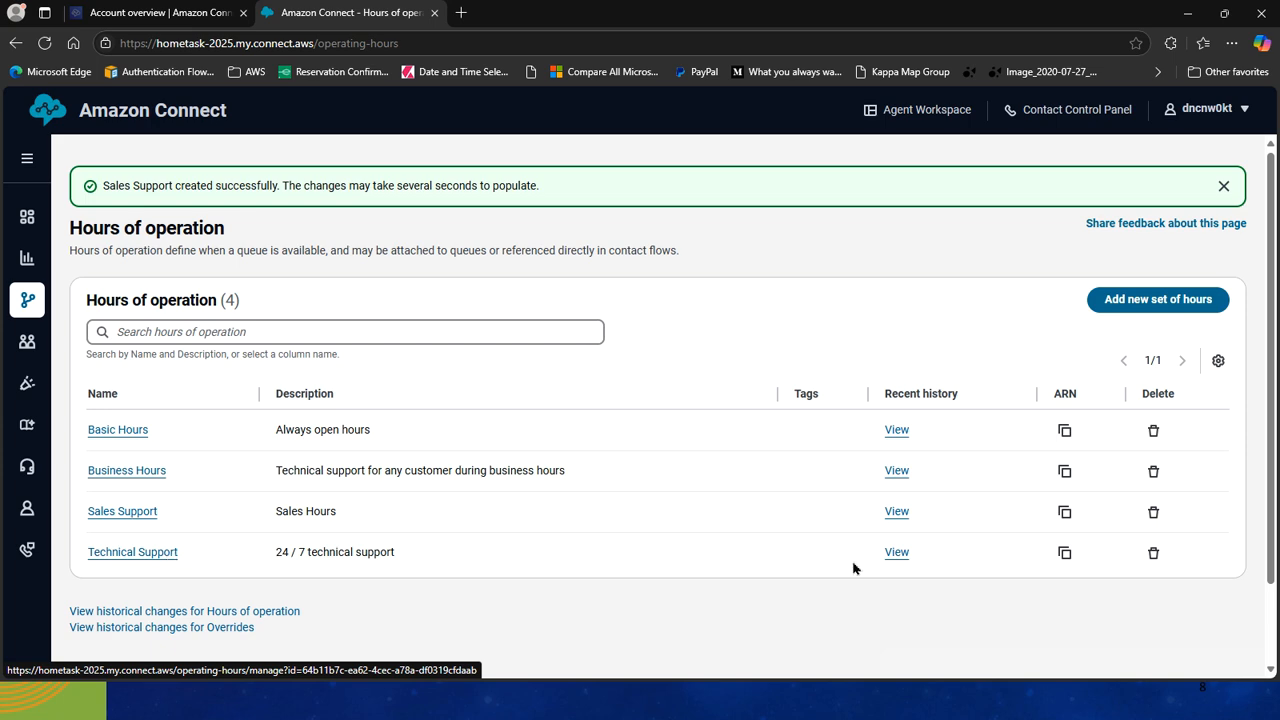
# Step: Delete the Sales Support set from the hours of operation
pyautogui.click(1153, 514)
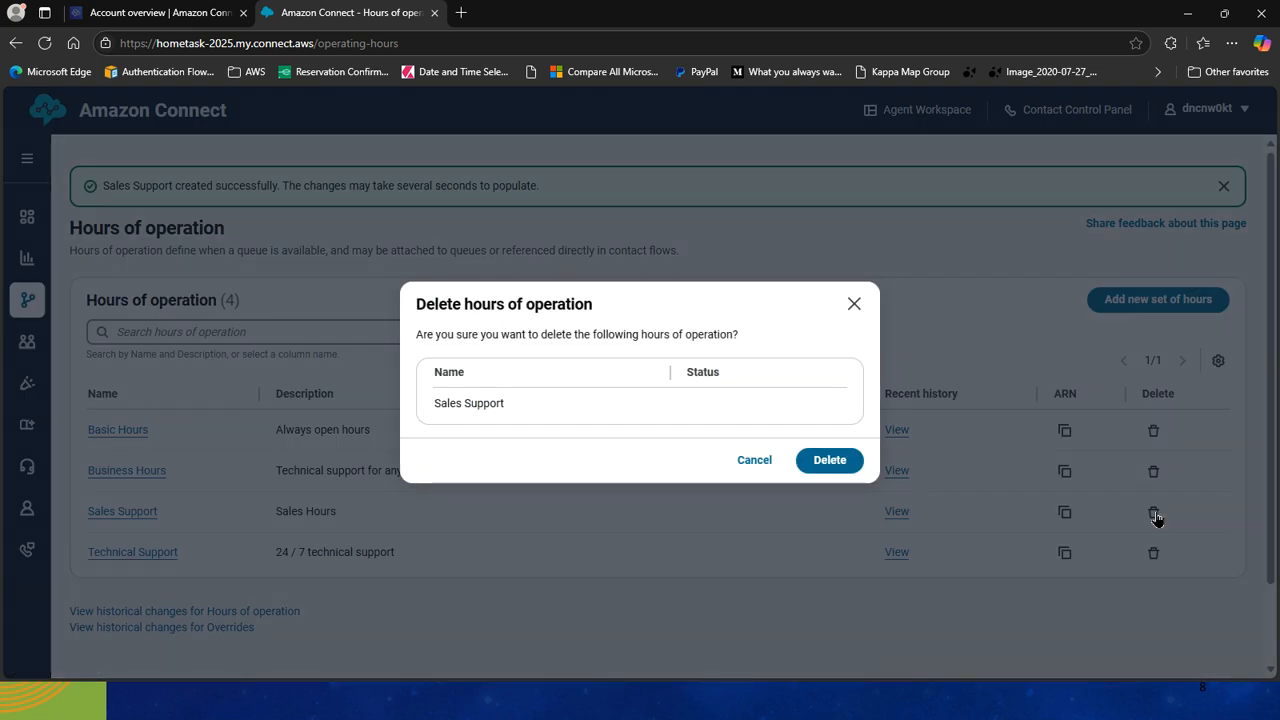
pyautogui.click(831, 462)
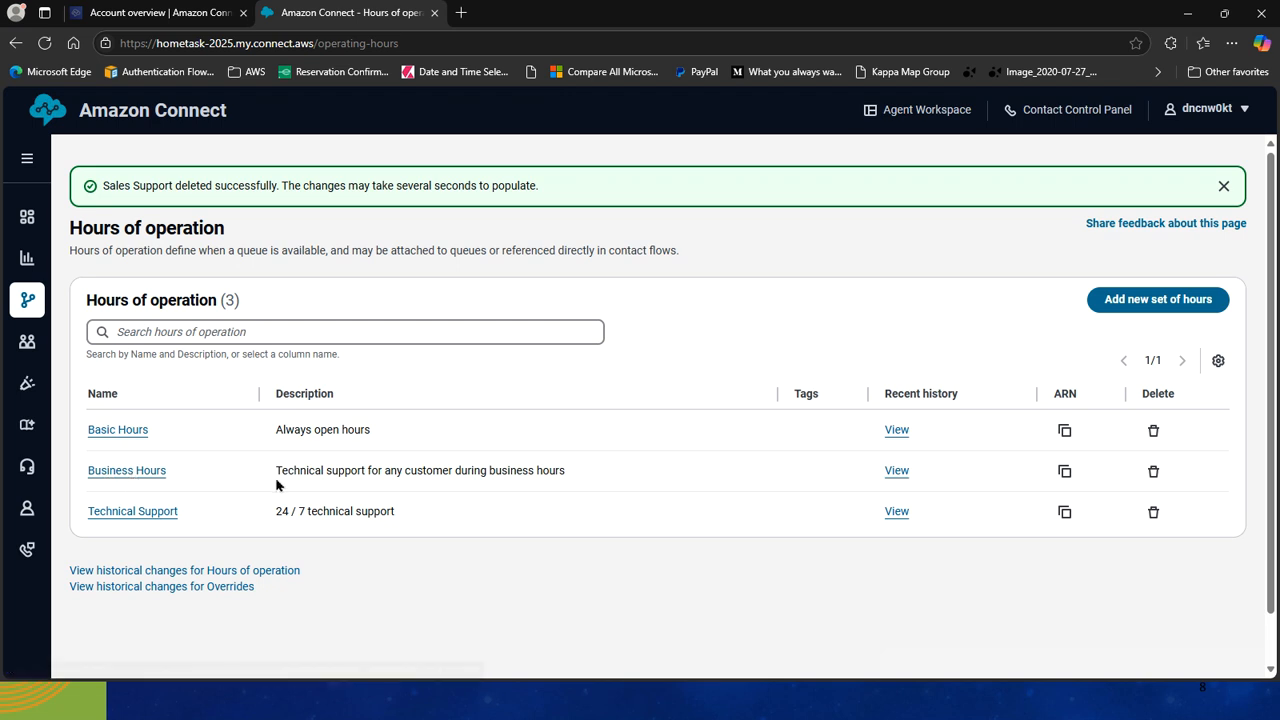
# Step: Change the Business Hours description to "Support for any customer during business hours" and save it
pyautogui.click(144, 474)
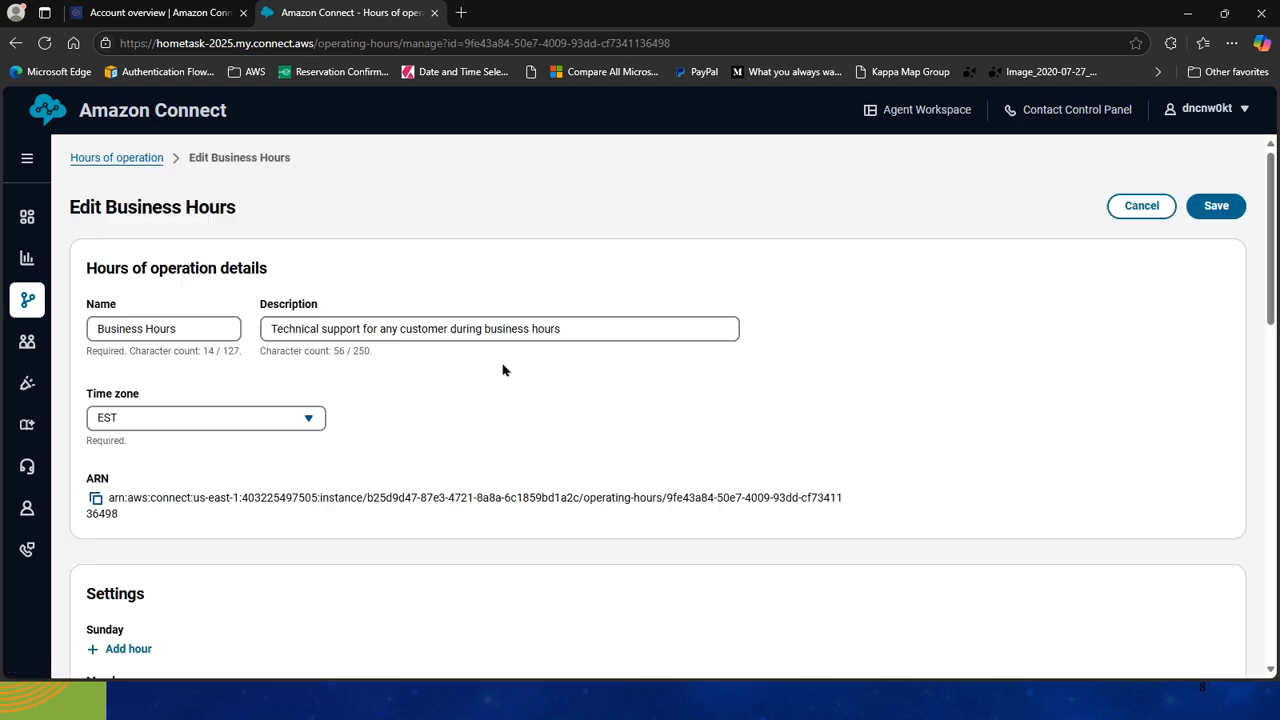
pyautogui.click(318, 330)
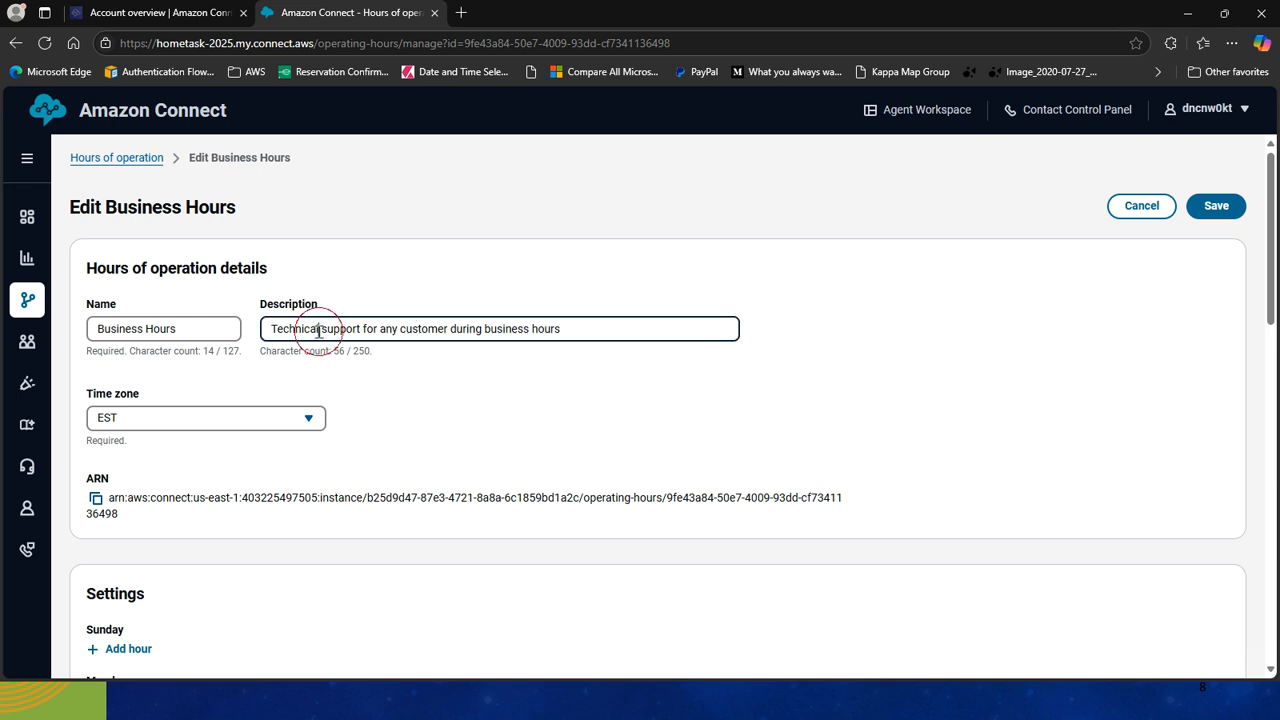
pyautogui.moveTo(328, 330); pyautogui.dragTo(227, 322)
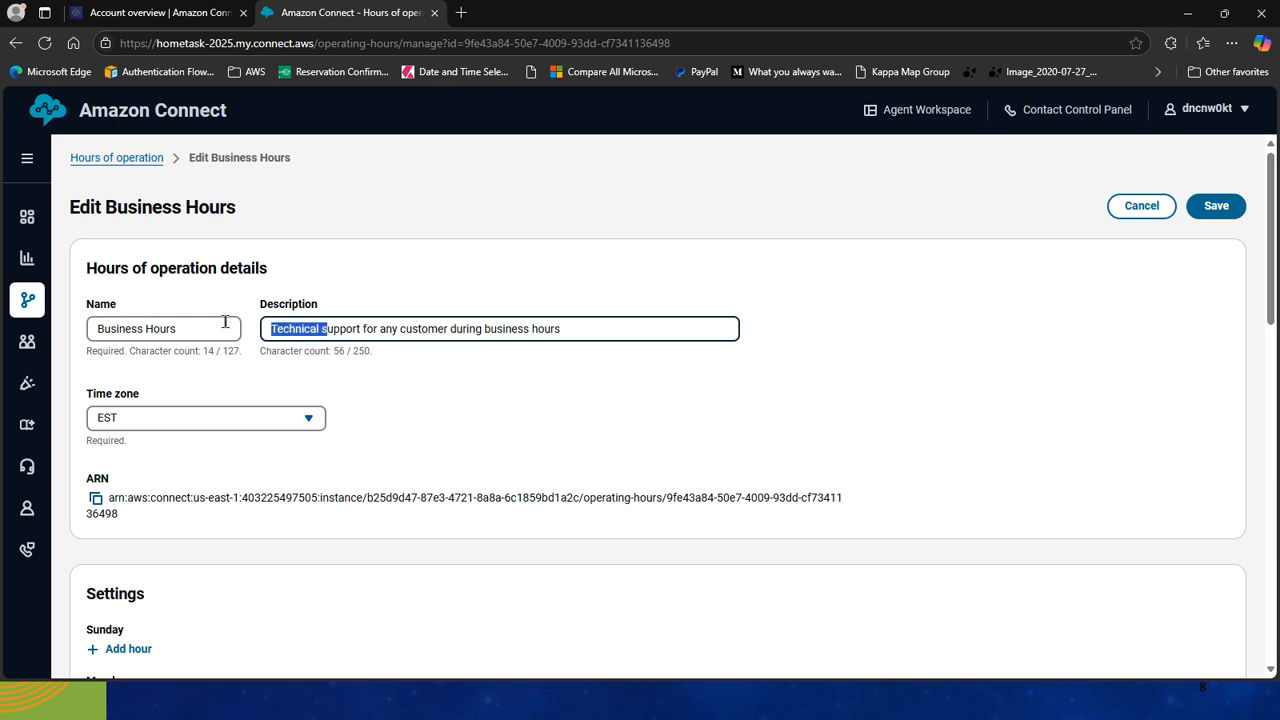
pyautogui.write('S')
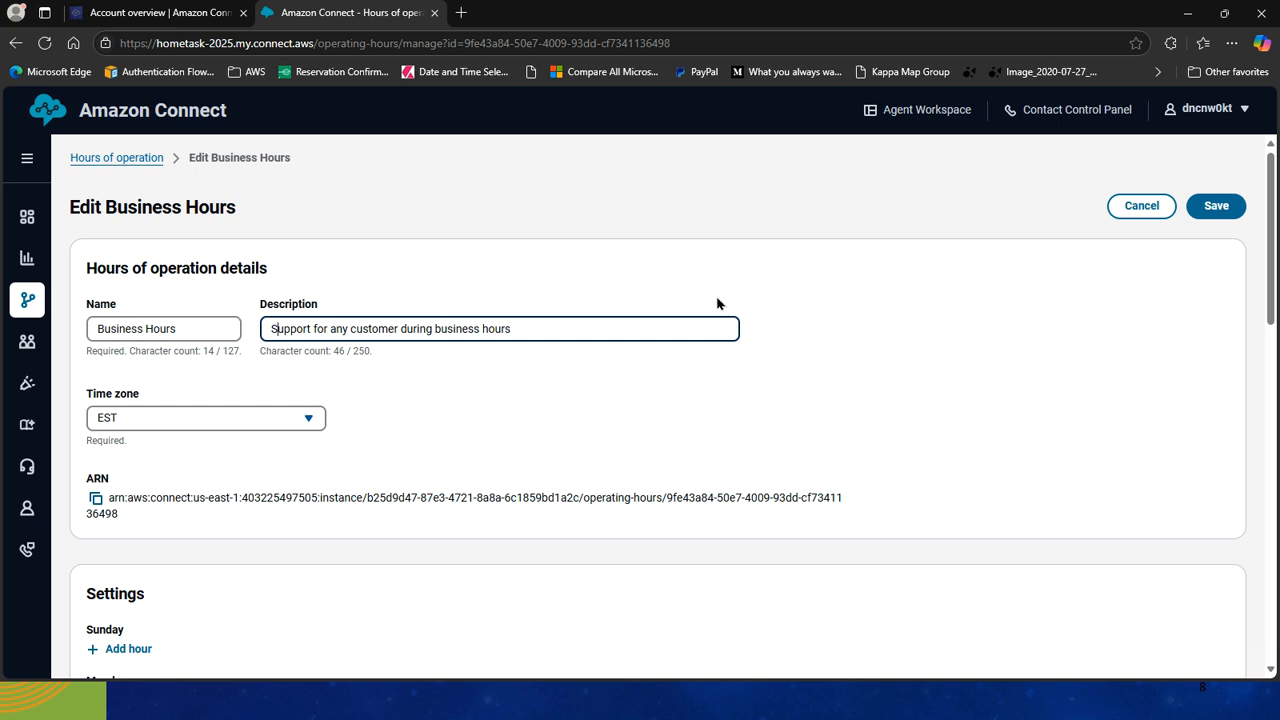
pyautogui.click(1214, 210)
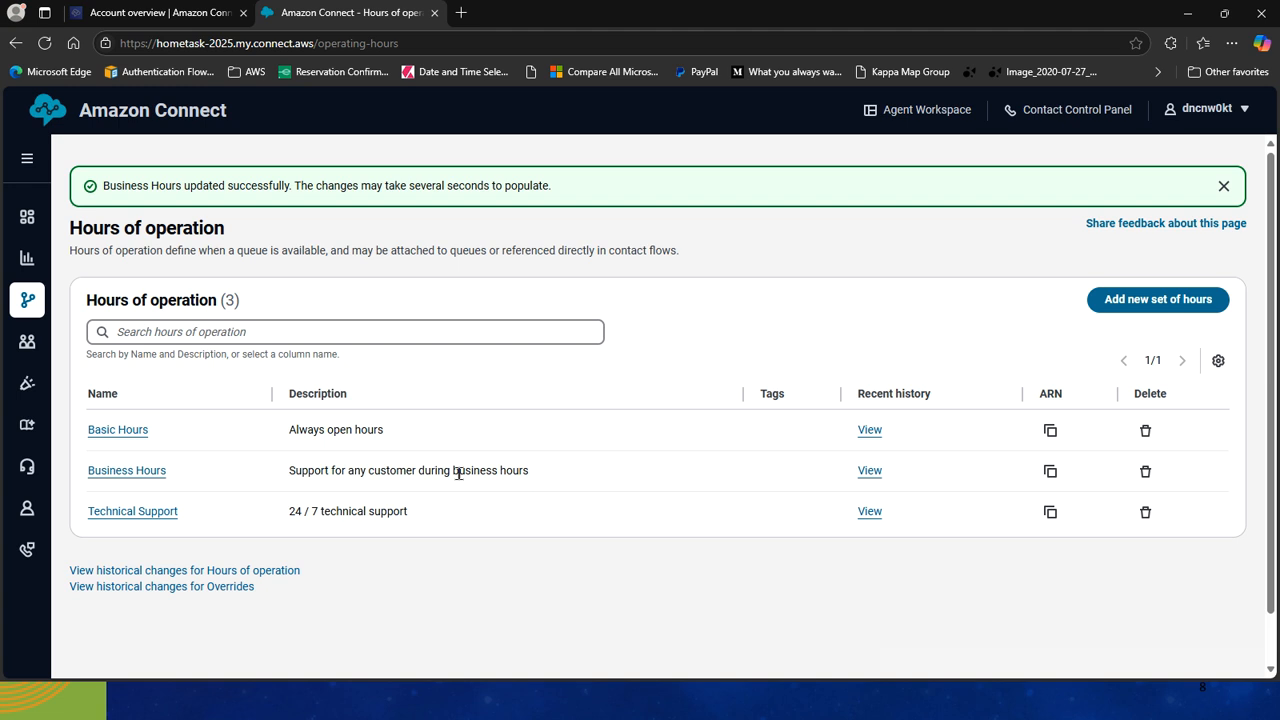
# Step: Examine the historical changes for hours of operation and the users listed in user management
pyautogui.click(172, 575)
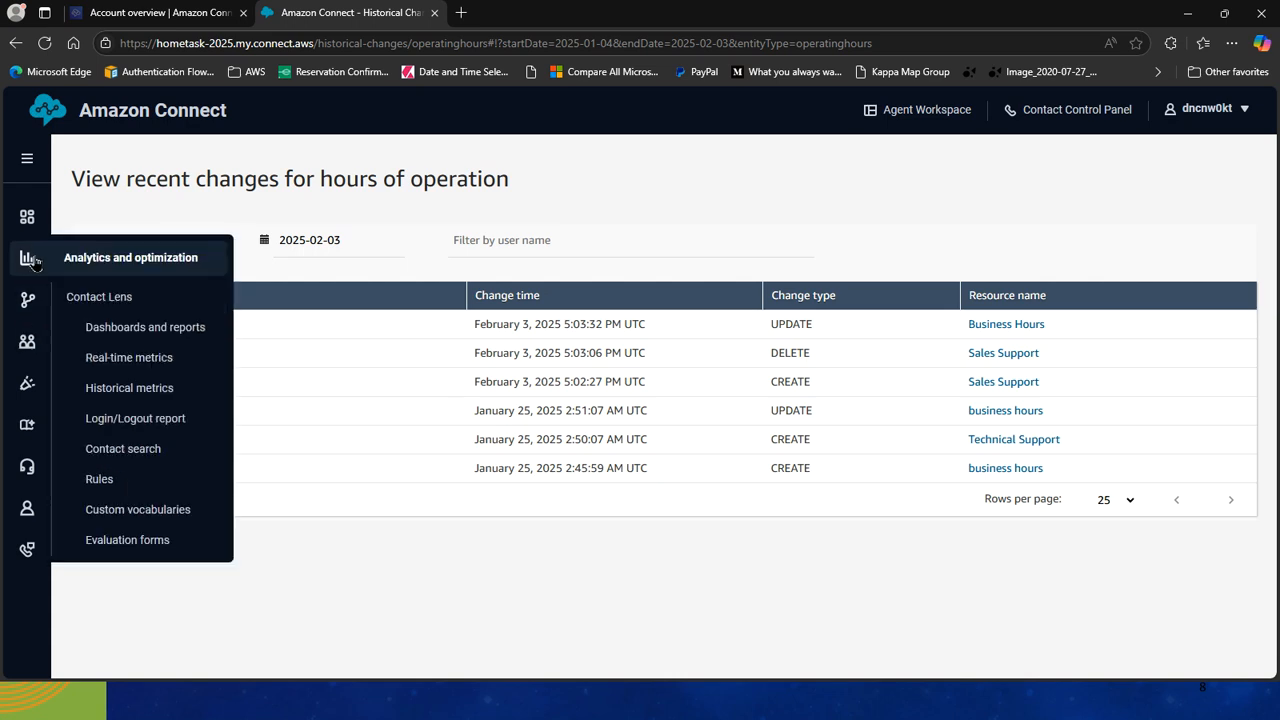
pyautogui.moveTo(31, 312)
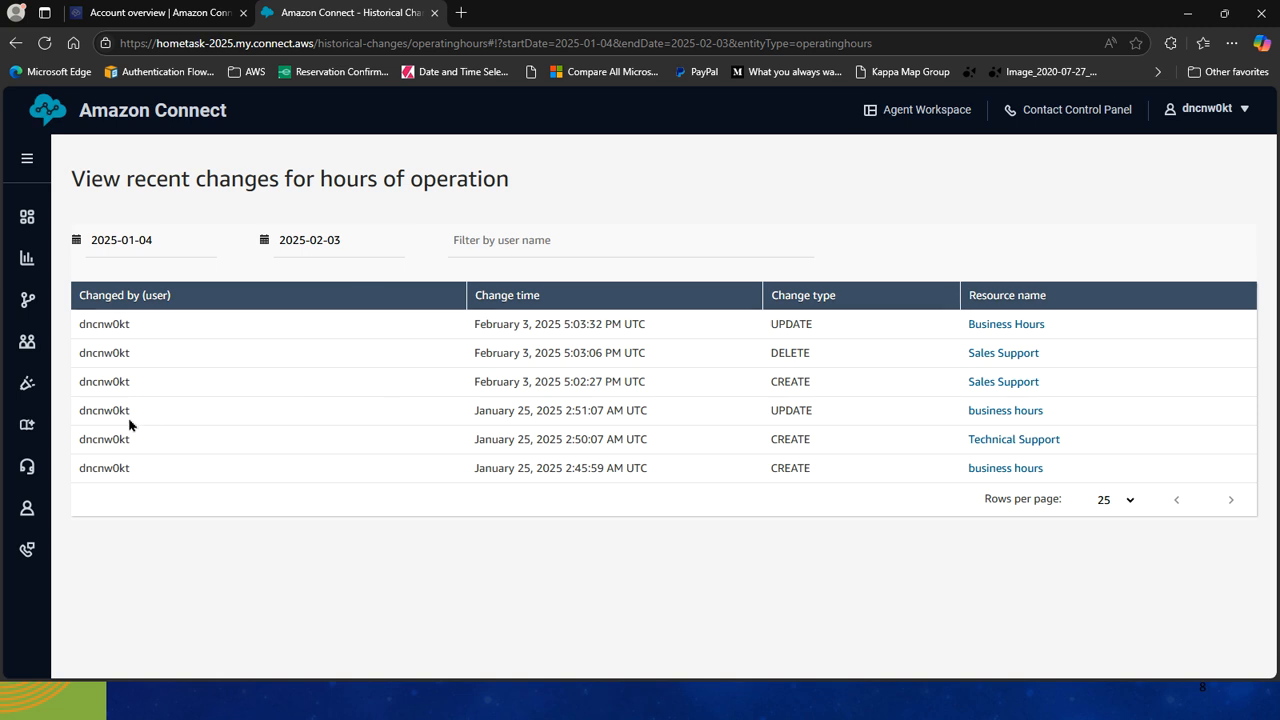
pyautogui.moveTo(28, 361)
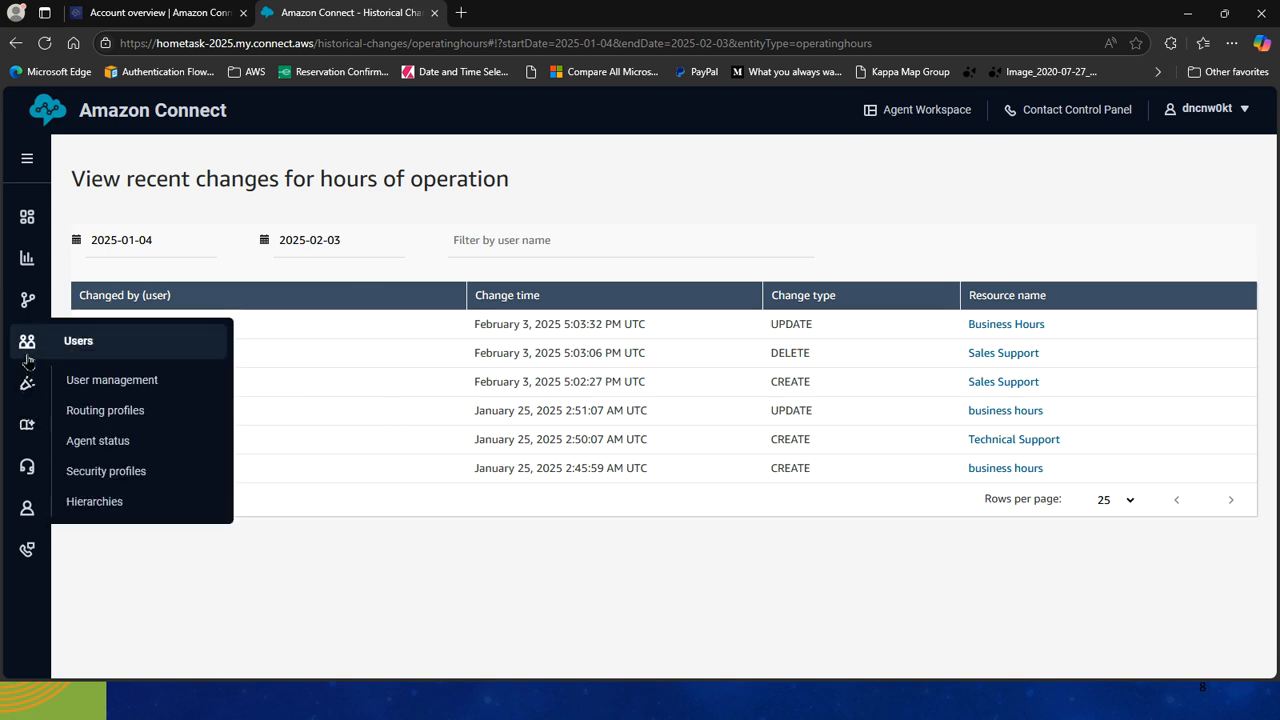
pyautogui.click(117, 390)
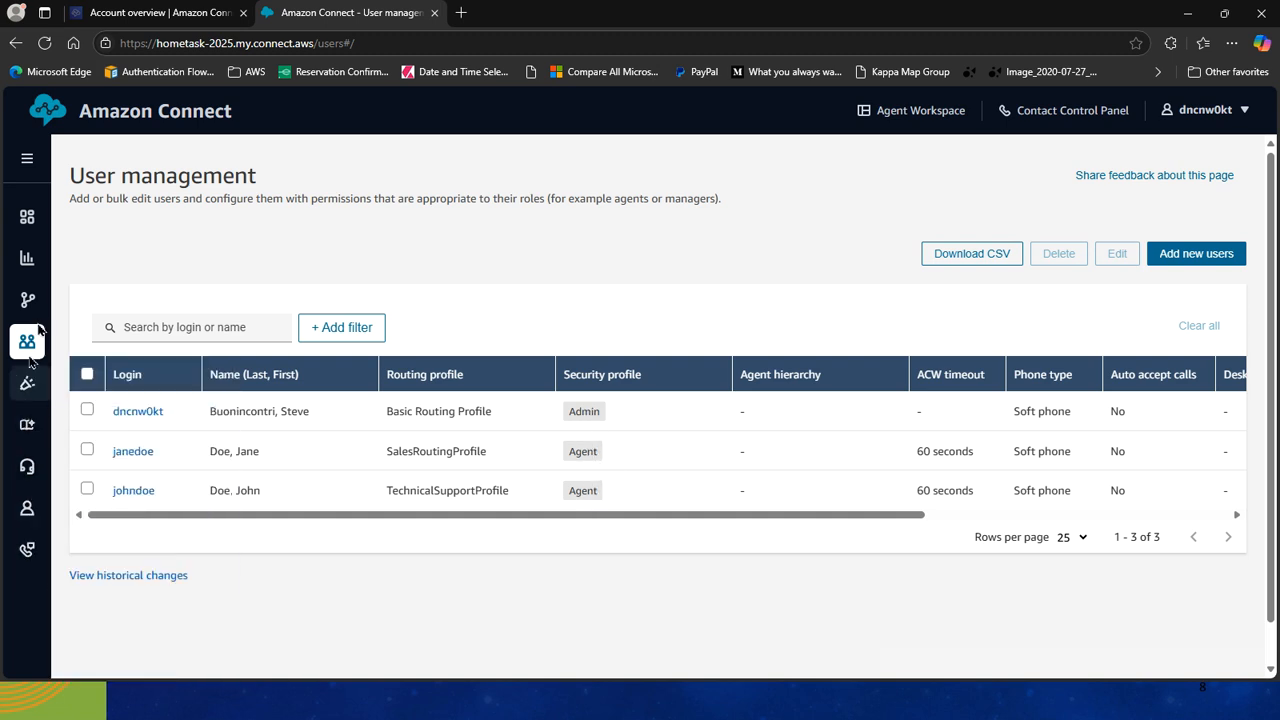
pyautogui.moveTo(38, 444)
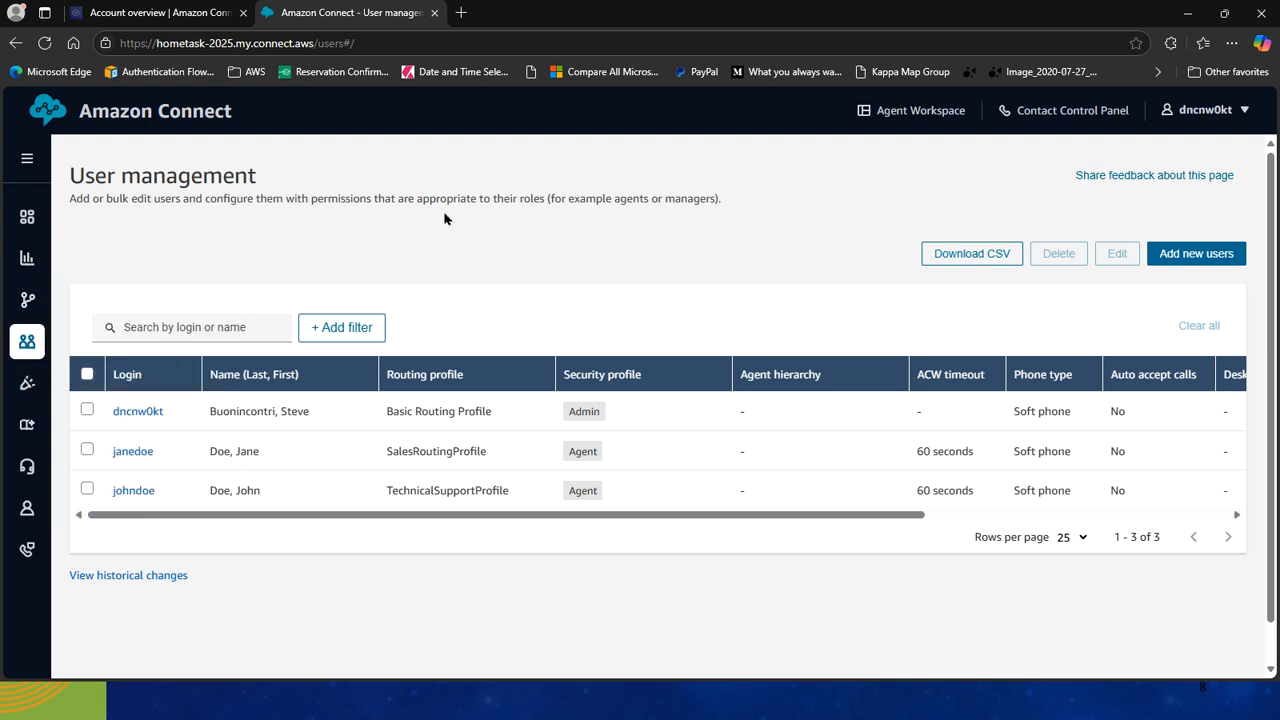
# Step: Return to the home page, view the queue metrics by hiding the configuration guide, and show the guide again to examine its setup steps
pyautogui.click(185, 123)
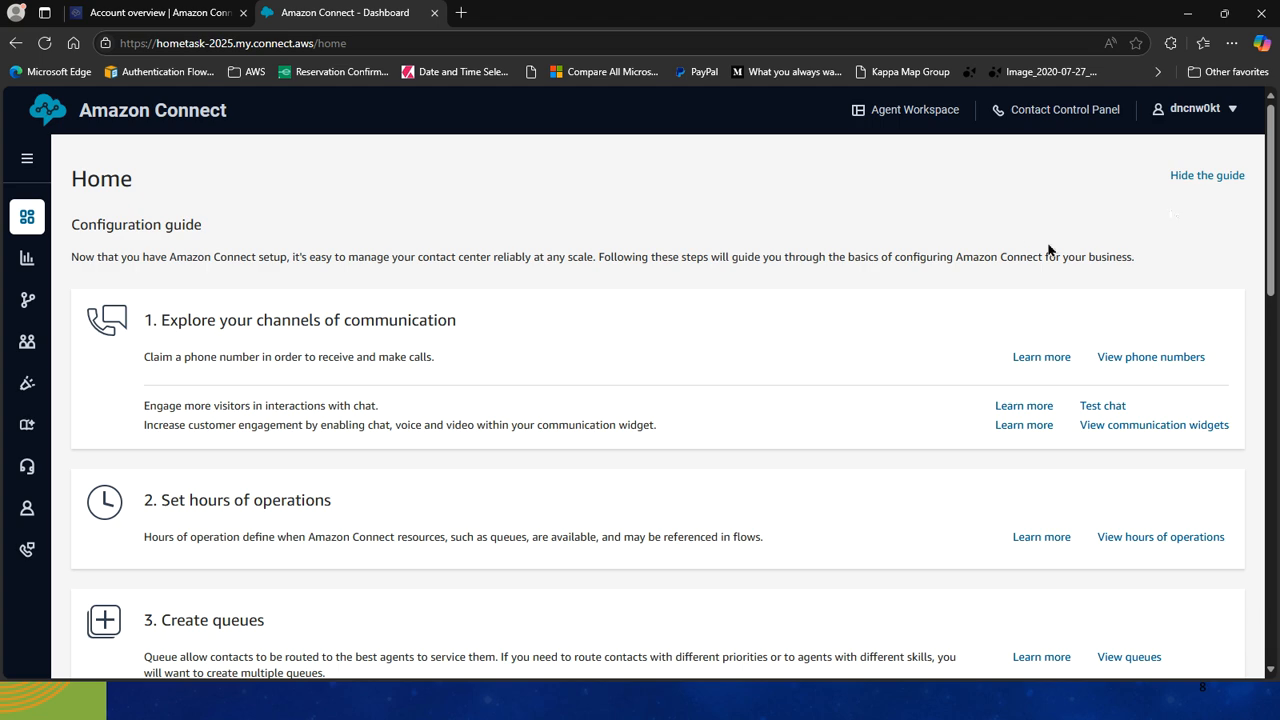
pyautogui.click(1205, 185)
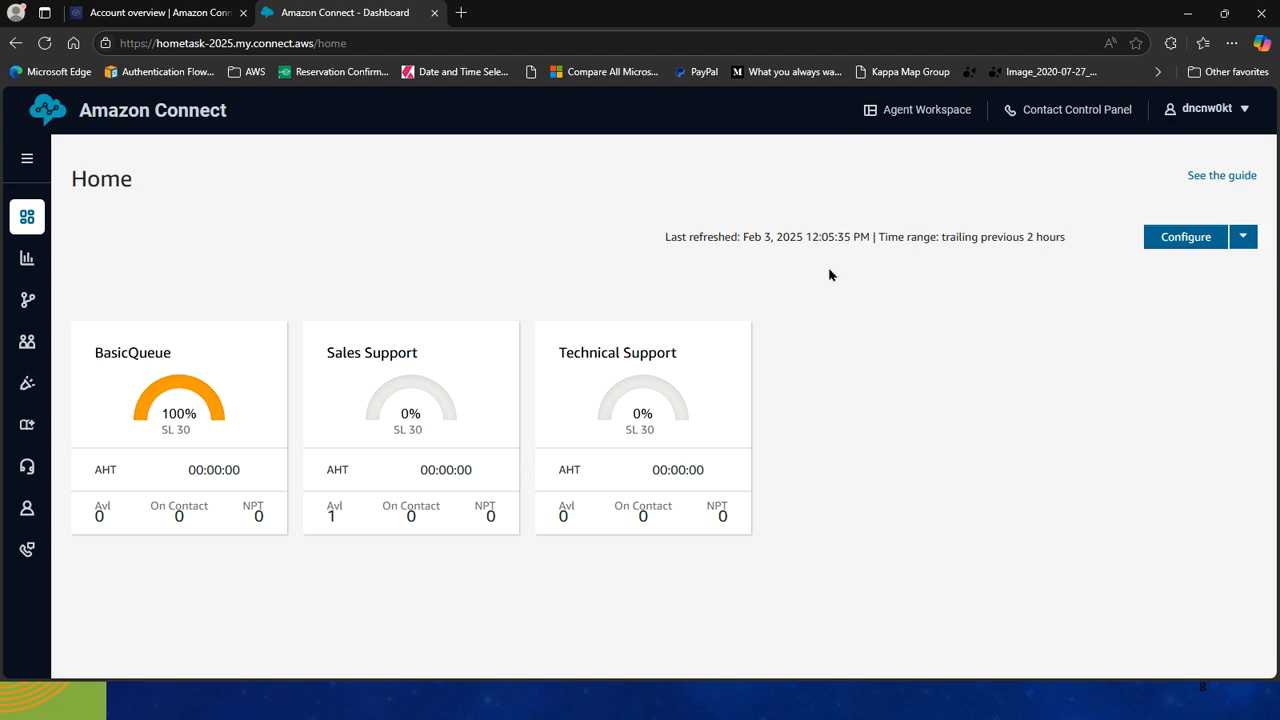
pyautogui.click(1212, 178)
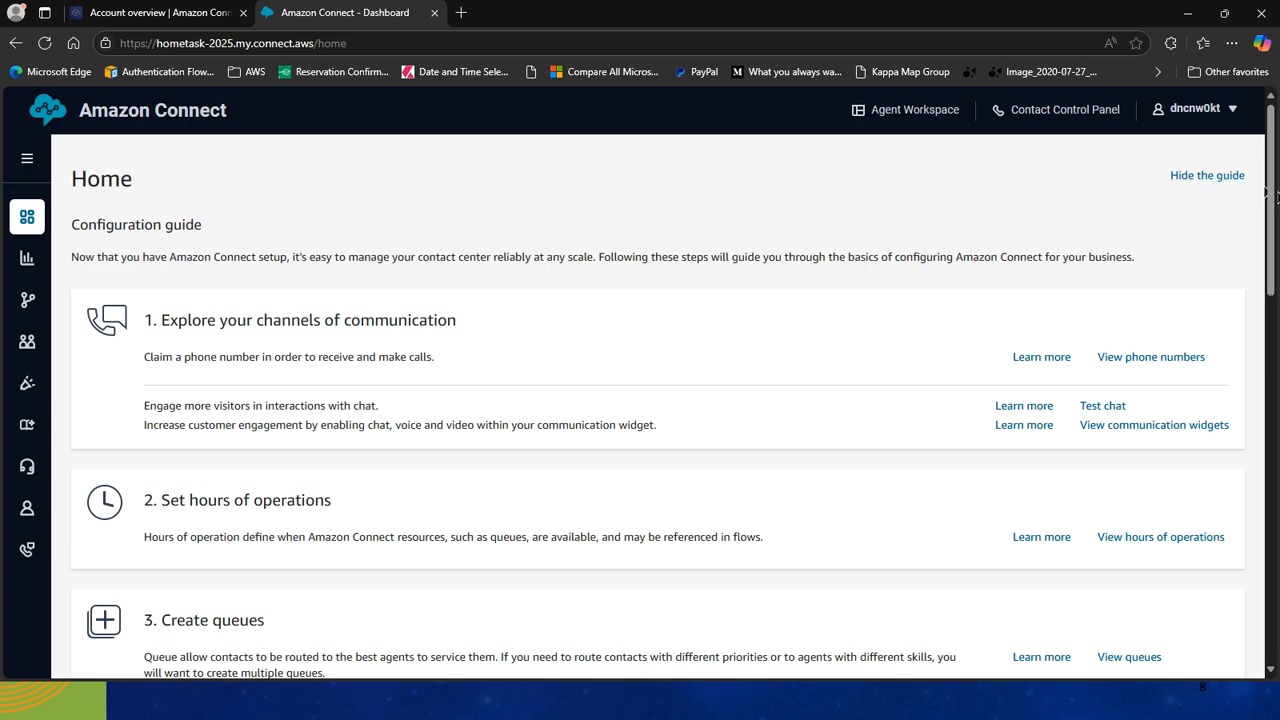
pyautogui.moveTo(1266, 193)
pyautogui.mouseDown()
pyautogui.moveTo(1274, 270)
pyautogui.moveTo(1264, 192)
pyautogui.mouseUp()
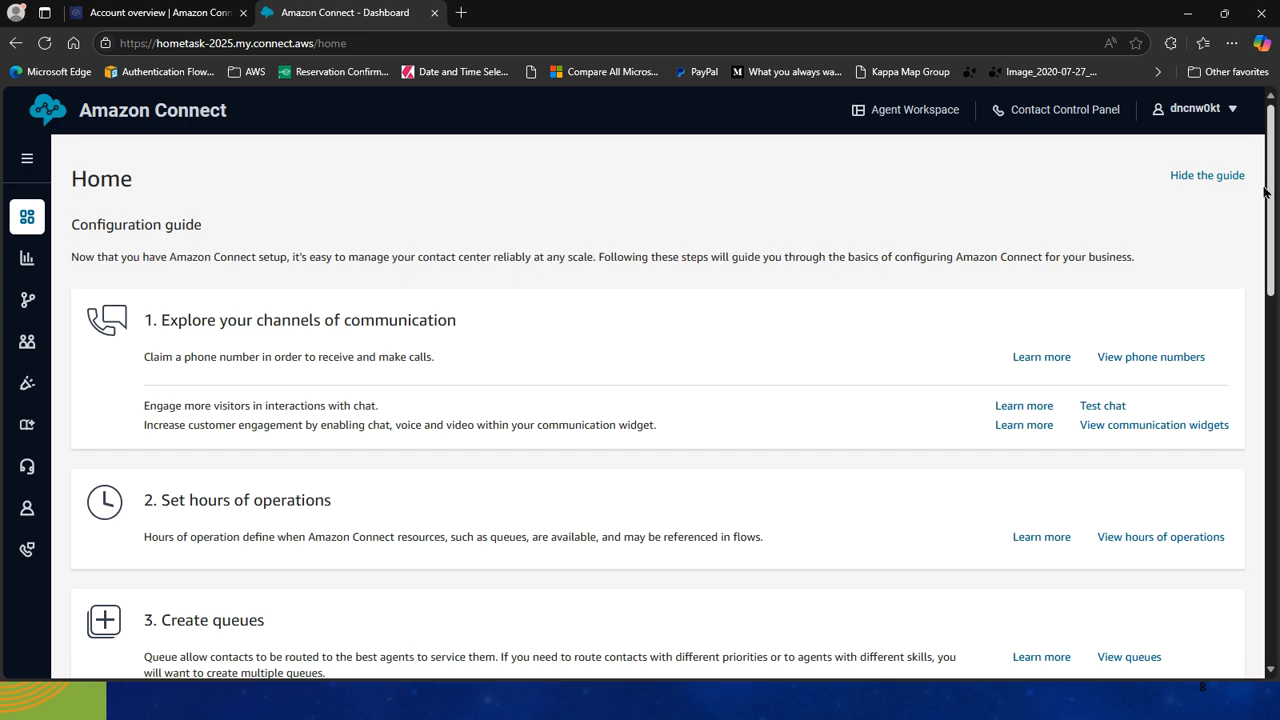
pyautogui.moveTo(1264, 196); pyautogui.dragTo(1268, 268)
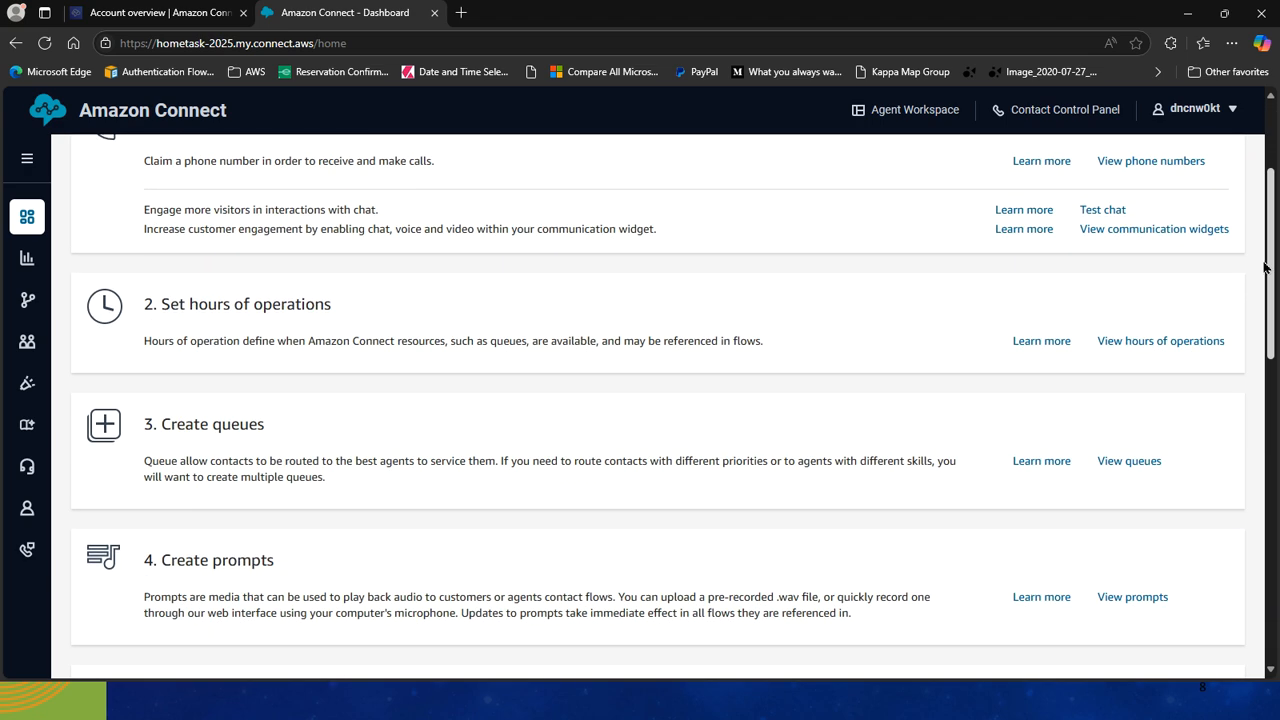